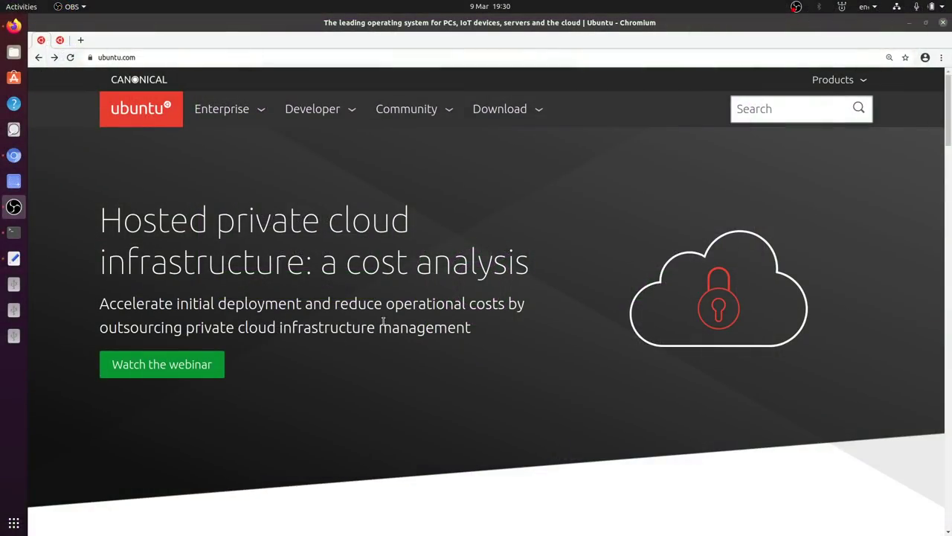
- Review the numbered flavours list, Kubuntu to Xubuntu, in Text Editor, then bring the terminal forward
left_click(13, 258)
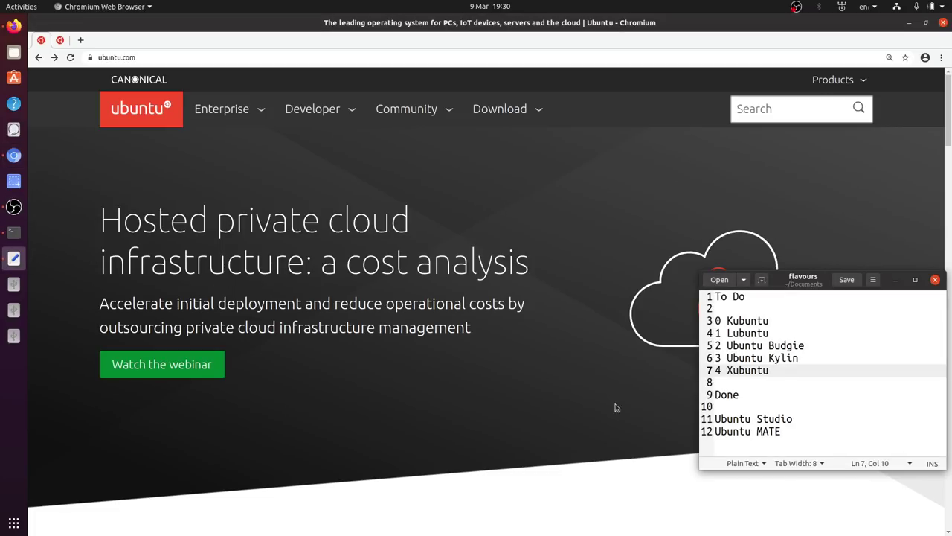
triple_click(783, 419)
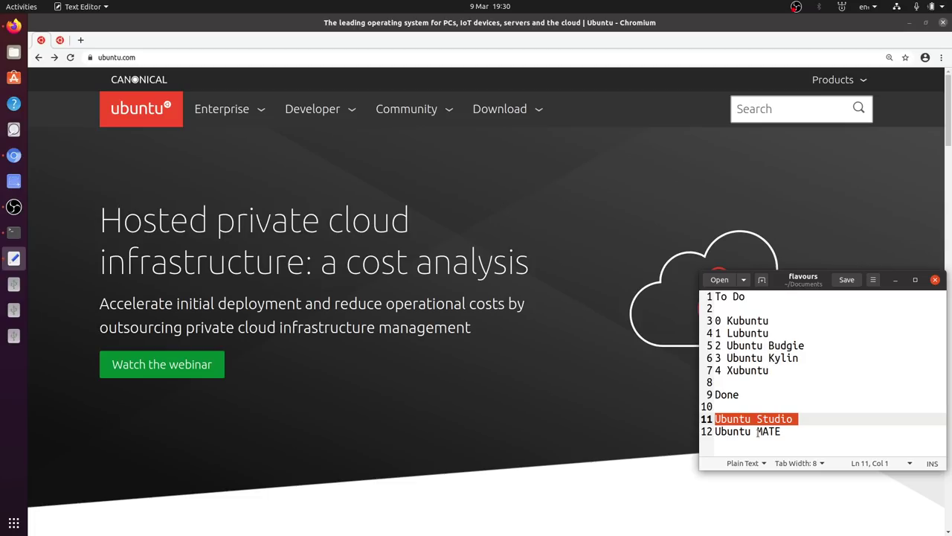
triple_click(833, 439)
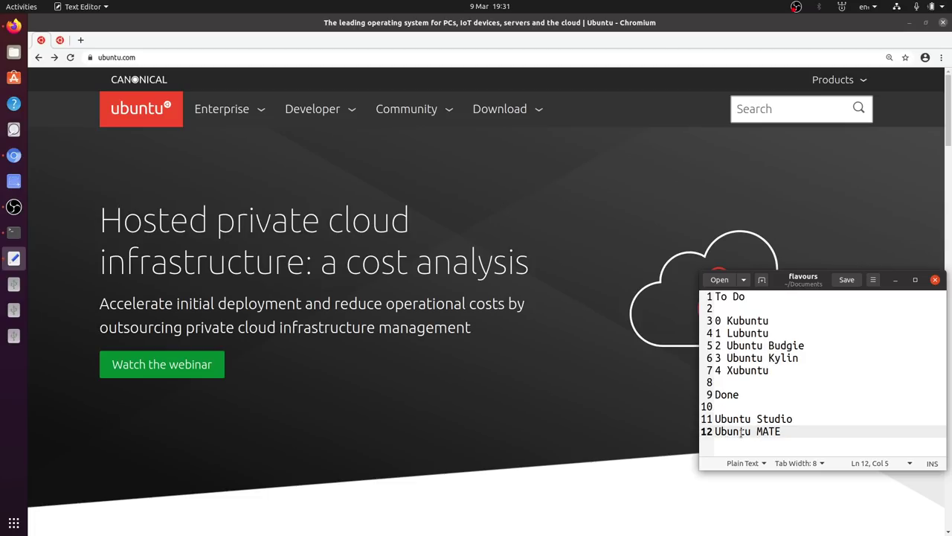
left_click(834, 441)
left_click_drag(776, 370, 715, 308)
left_click(831, 369)
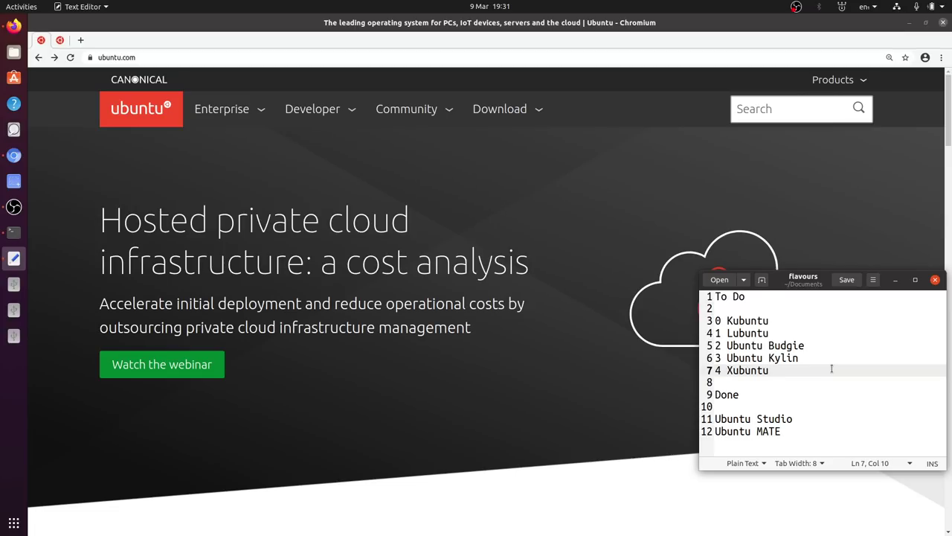
left_click(15, 233)
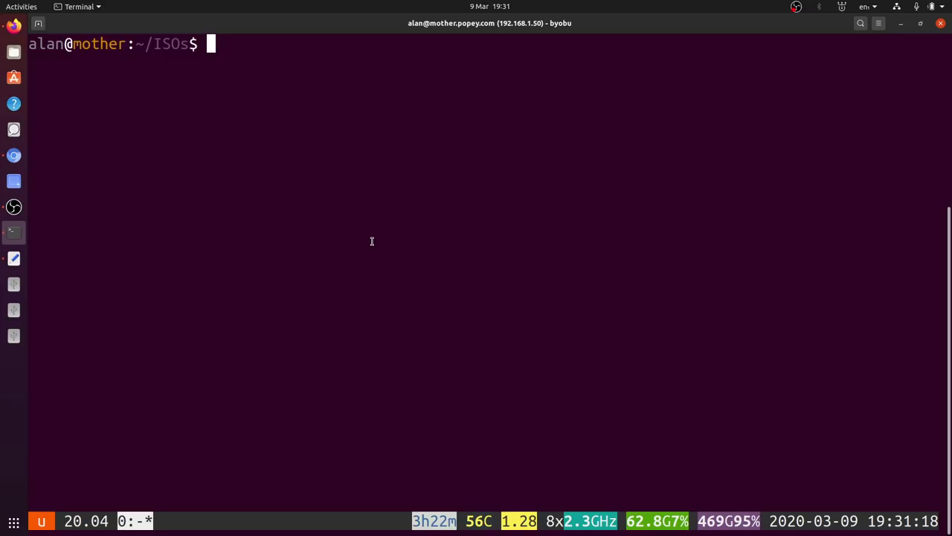
- Rerun echo $(( RANDOM % 5)) to draw 1 and select the matching Lubuntu entry in the notes
key("Up")
key("Up")
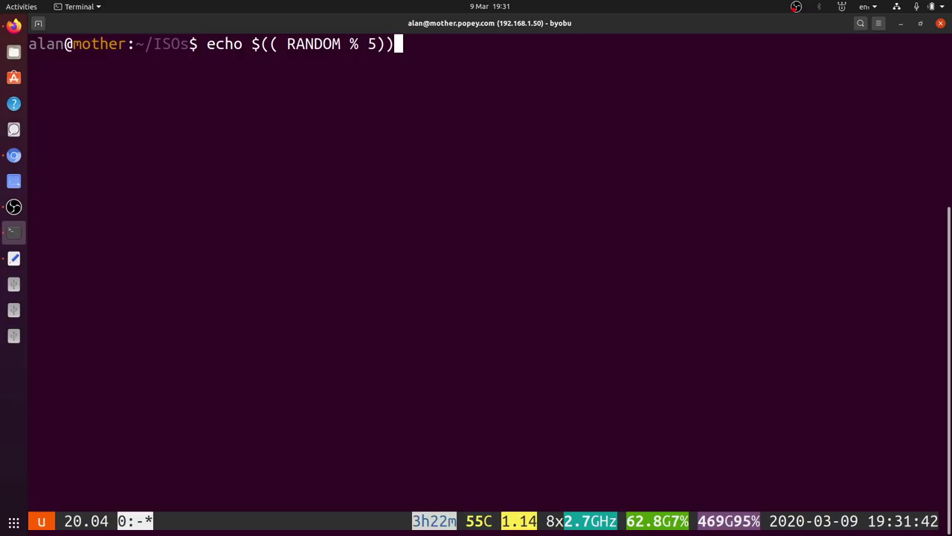
key("Return")
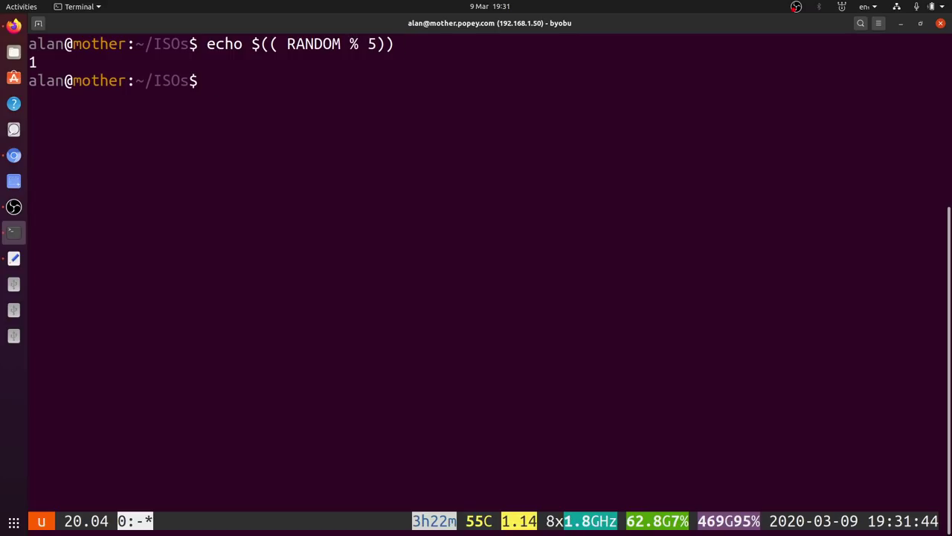
left_click(15, 260)
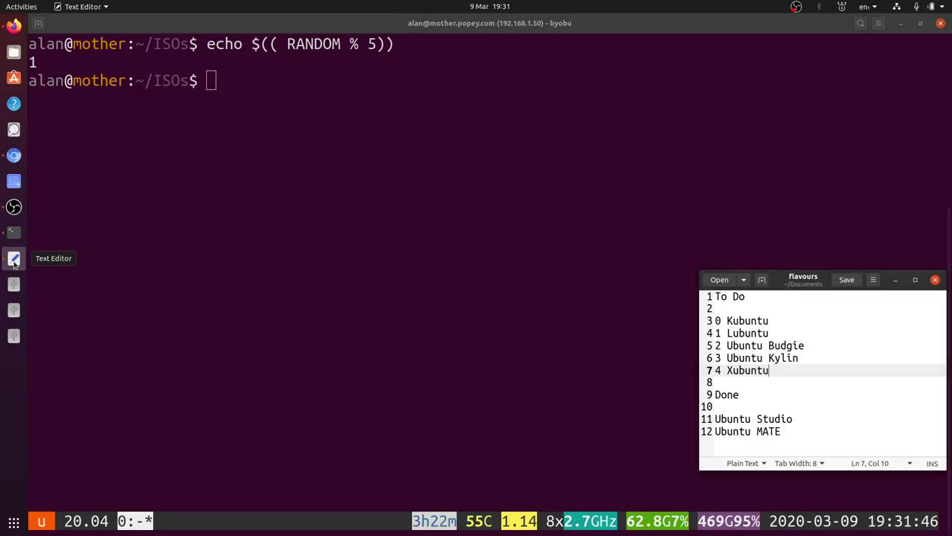
left_click(736, 329)
double_click(737, 329)
left_click(342, 207)
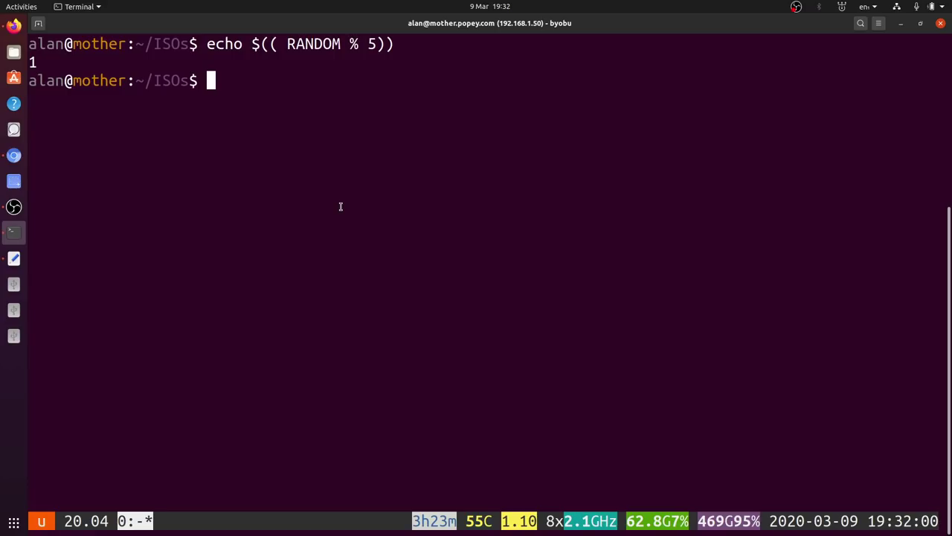
- Launch the Disks app by searching 'disk' from the overview
key("super")
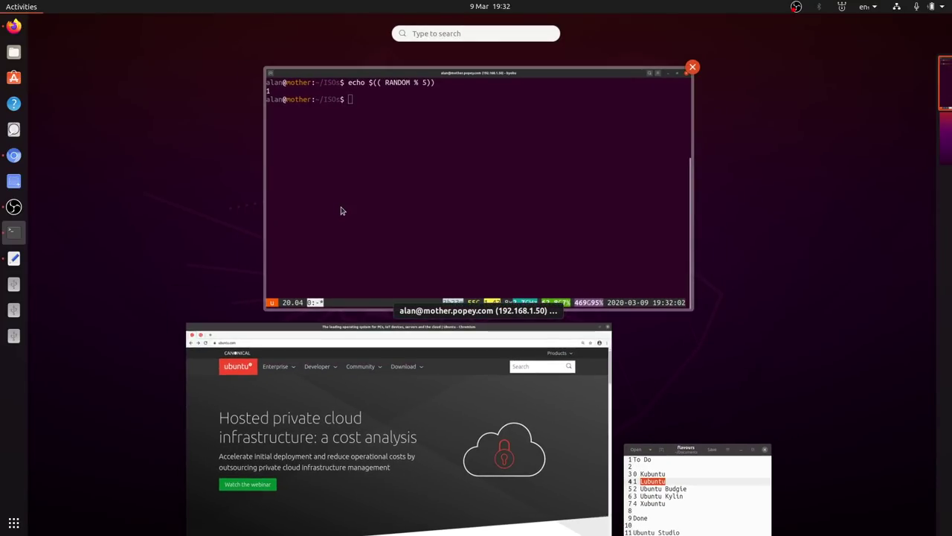
type("disk")
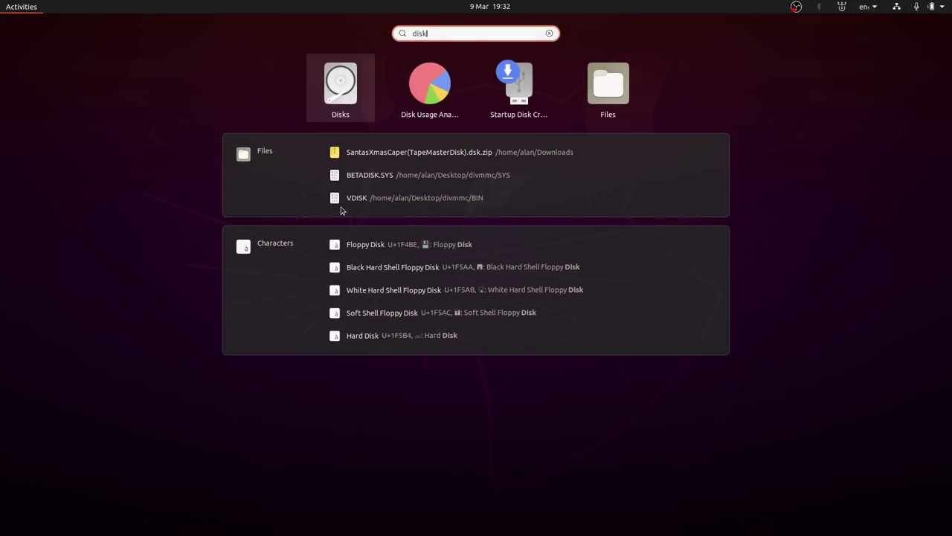
key("Return")
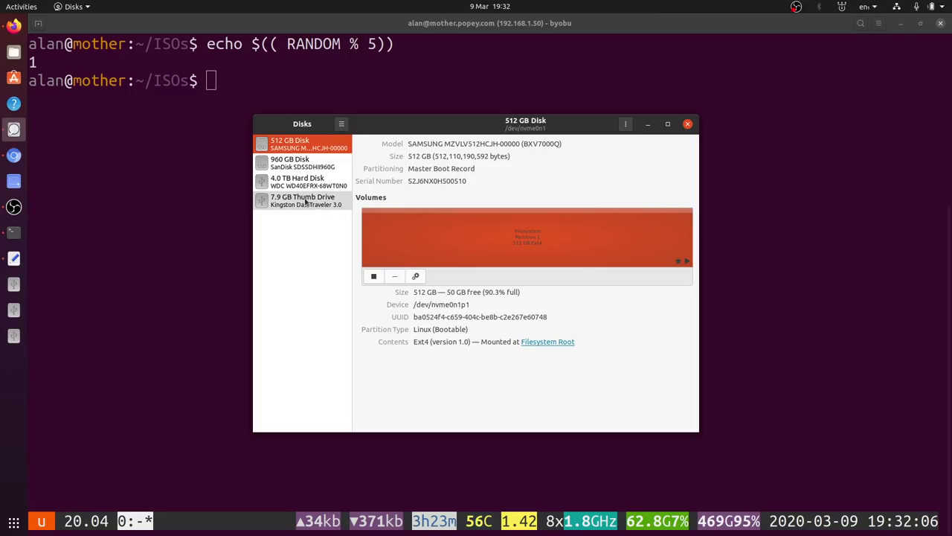
- Select the 7.9 GB Thumb Drive and unmount its Ubuntu-MATE and writable partitions
left_click(305, 201)
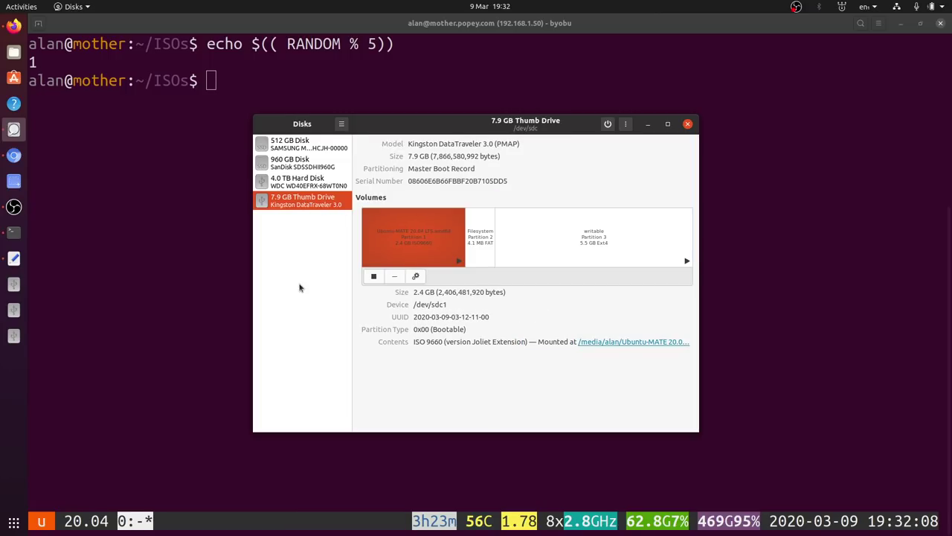
left_click(373, 276)
left_click(583, 254)
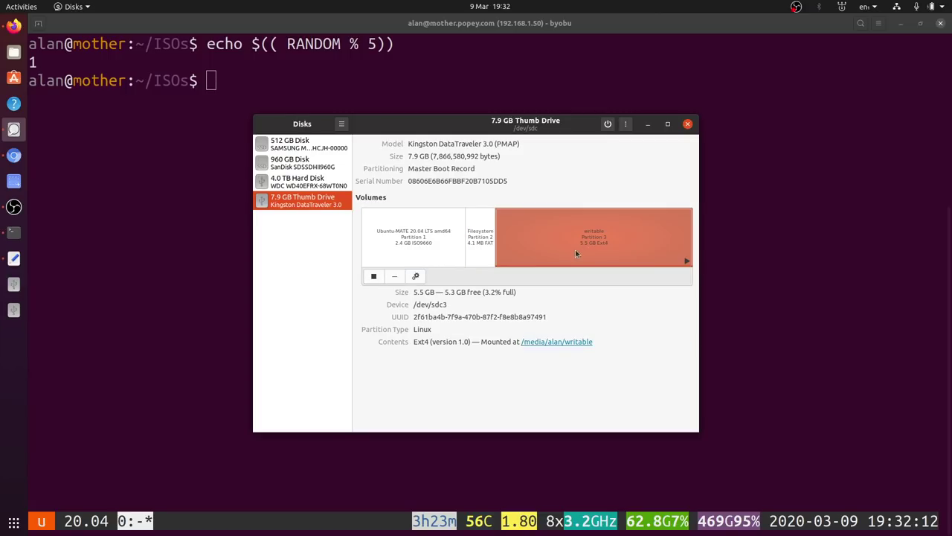
left_click(374, 277)
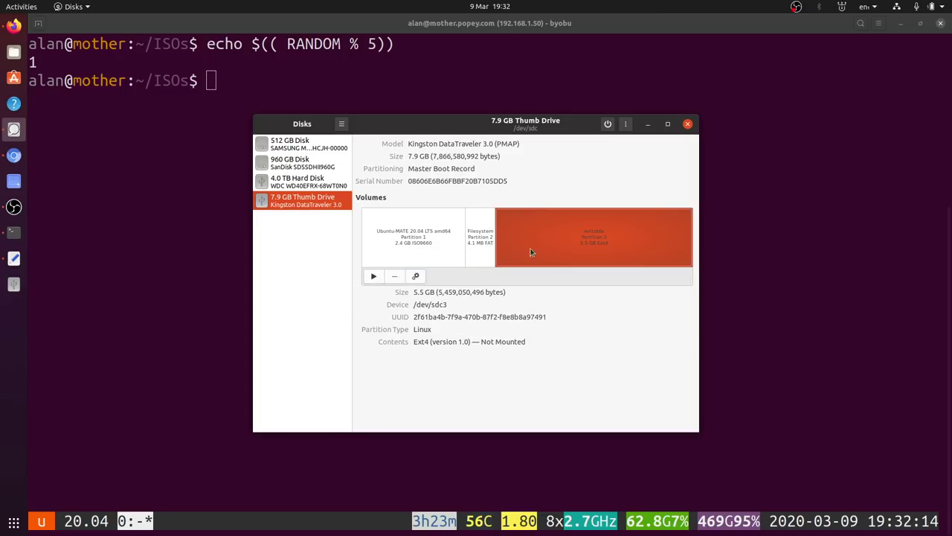
left_click(302, 240)
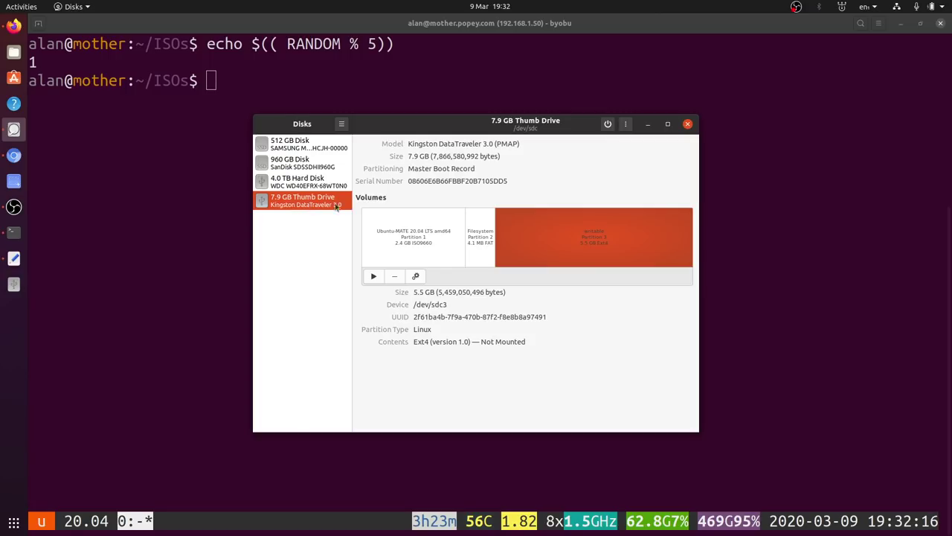
- Pick lubuntu-focal-desktop-amd64.iso from ISOs/lubuntu/daily-live/20200308 as the image to restore
left_click(627, 125)
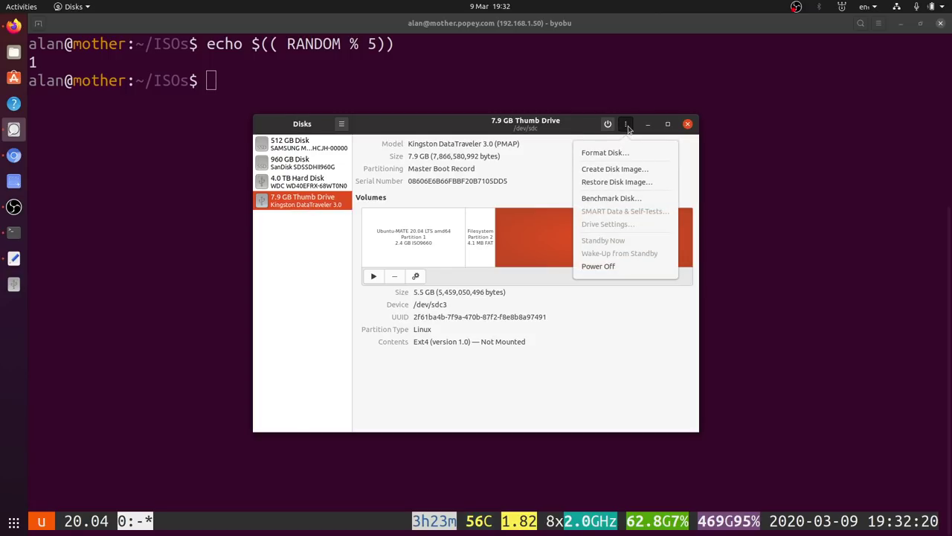
left_click(617, 182)
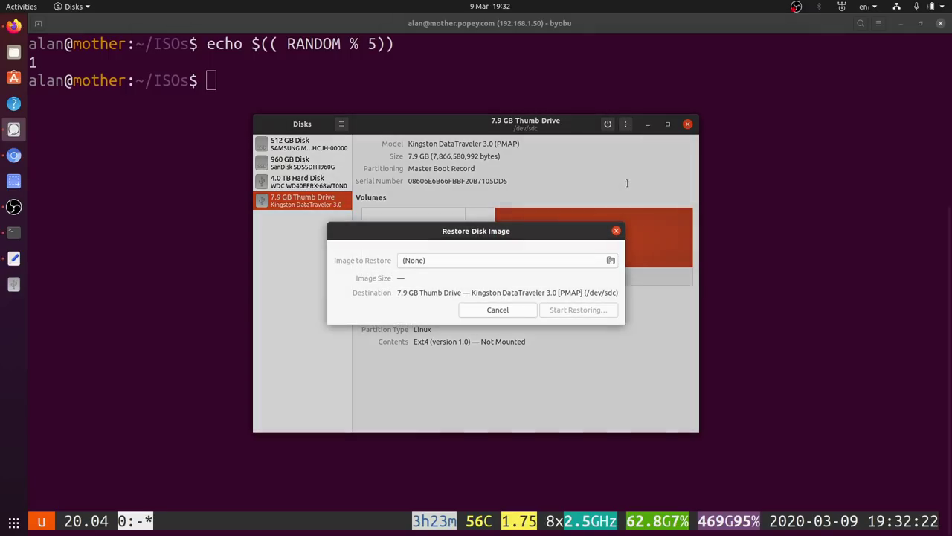
left_click(409, 261)
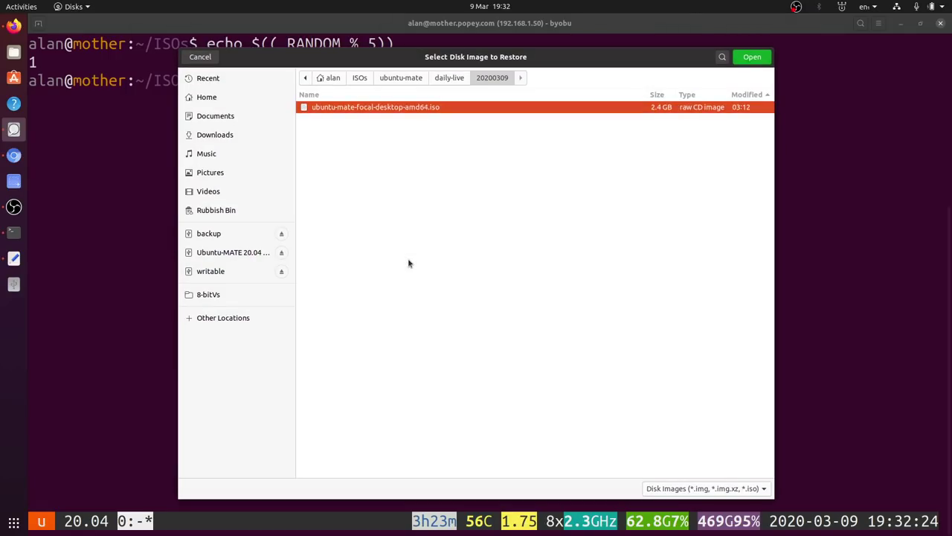
left_click(361, 81)
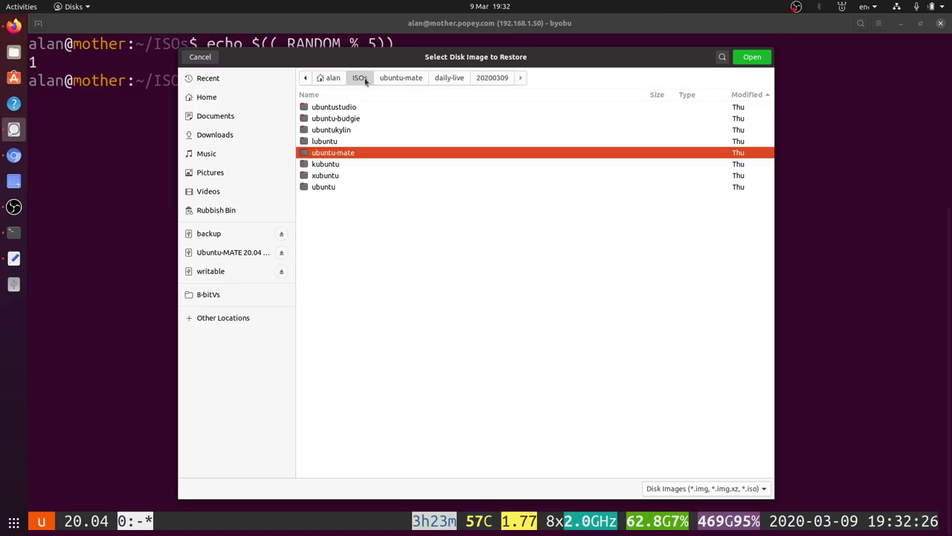
double_click(330, 142)
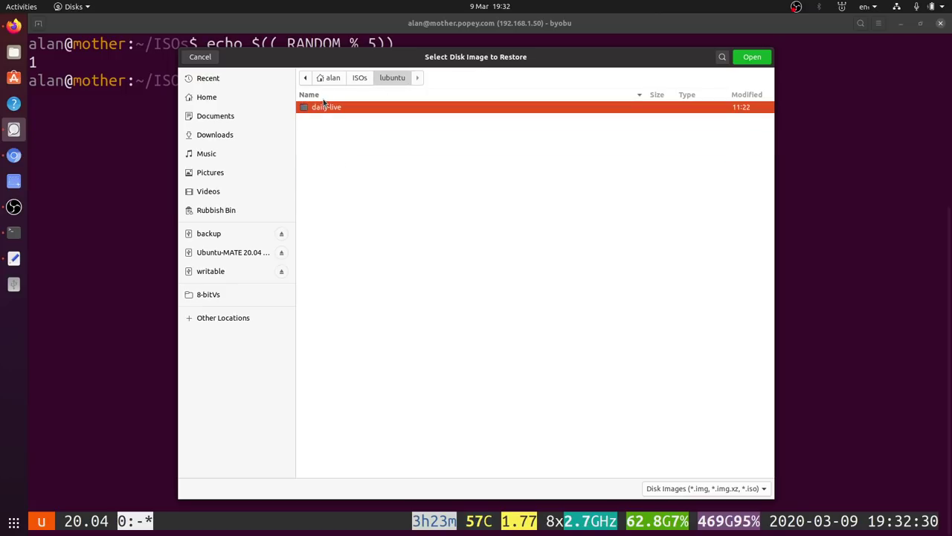
double_click(325, 106)
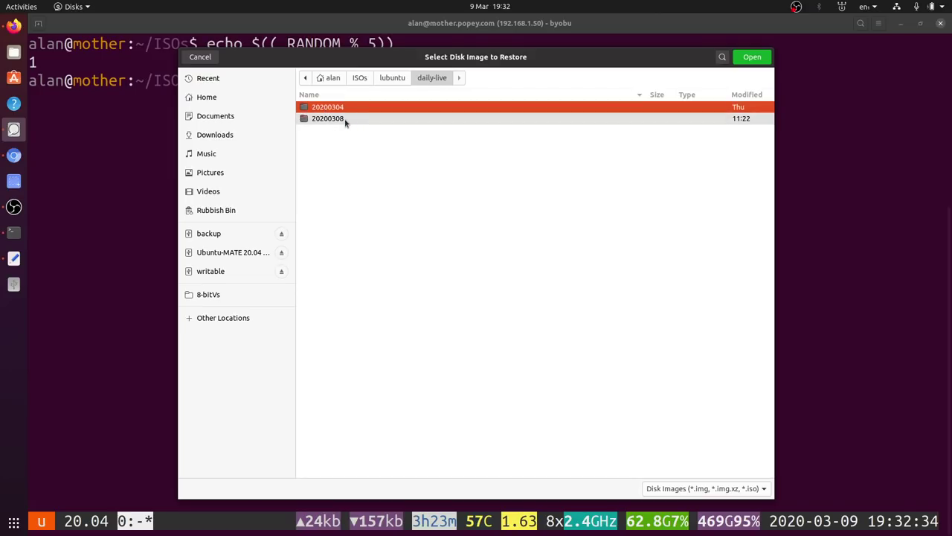
double_click(345, 120)
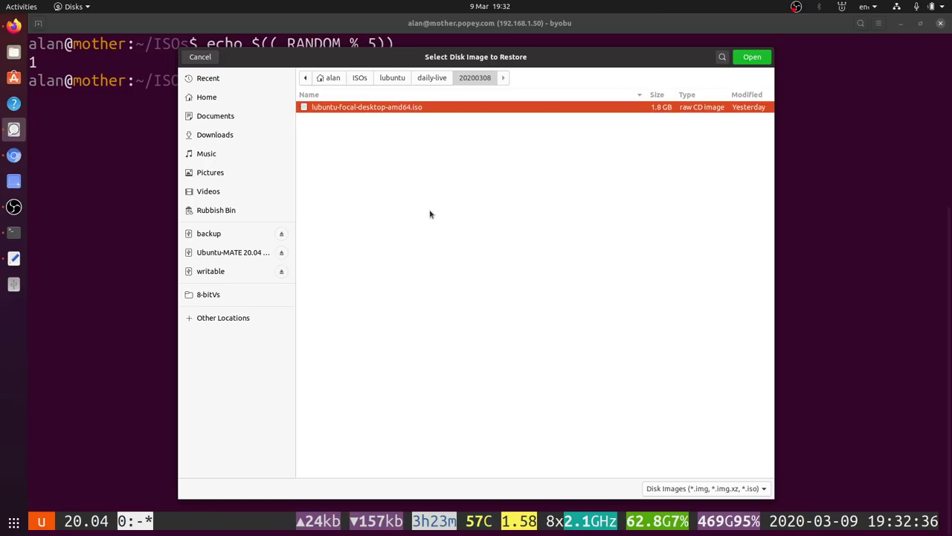
double_click(397, 108)
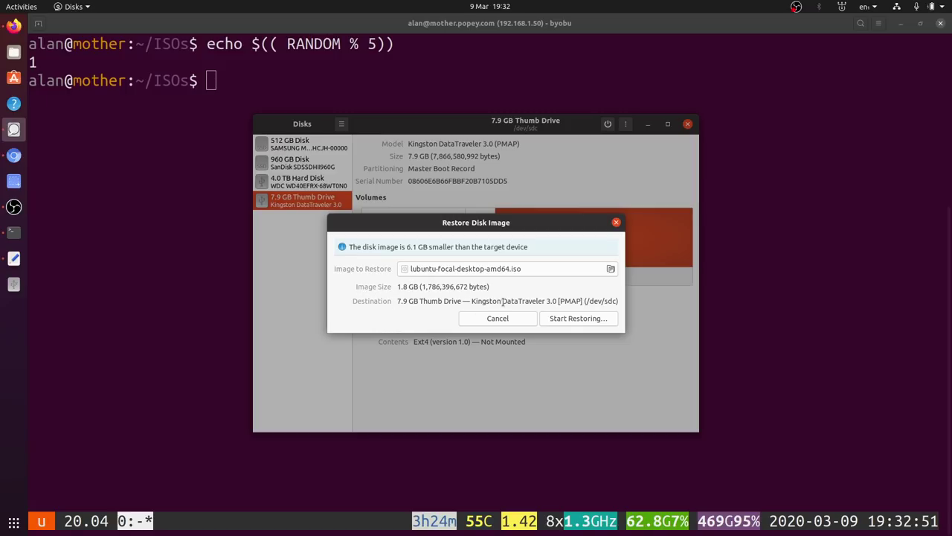
- Start restoring the image to the thumb drive, confirm the overwrite, and authenticate with the account password
left_click(570, 321)
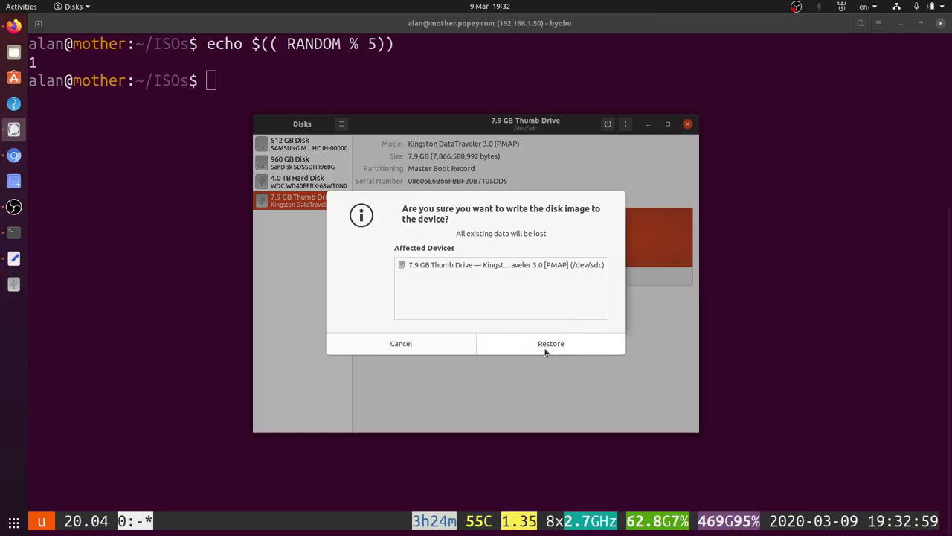
left_click(549, 346)
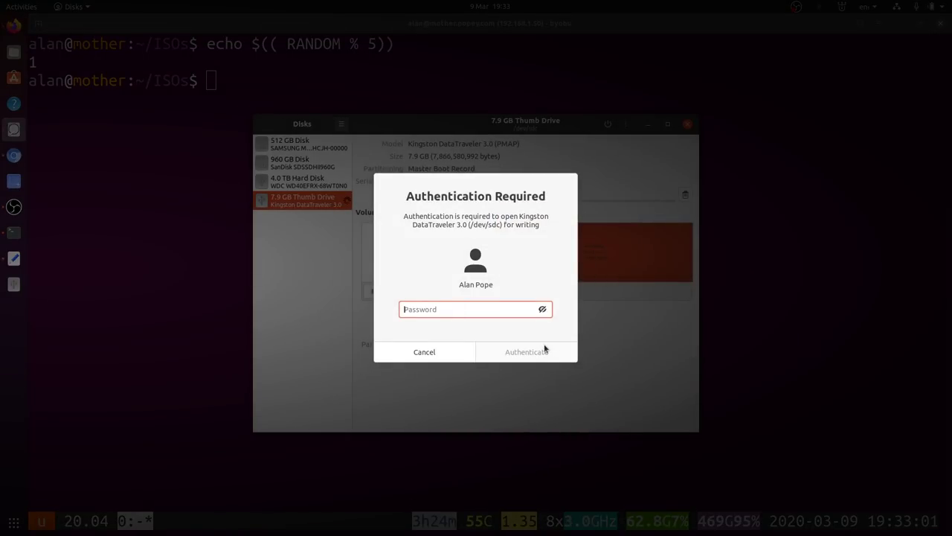
type("***********")
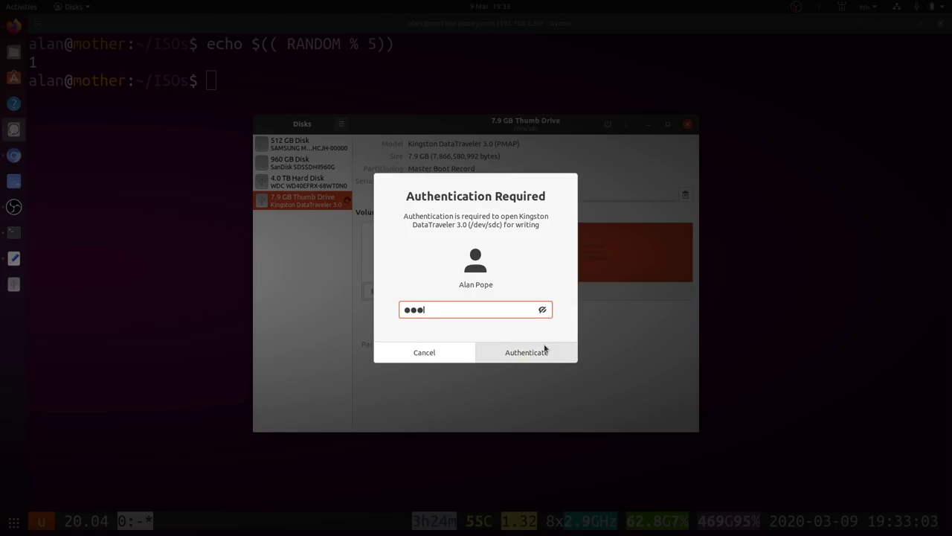
key("Return")
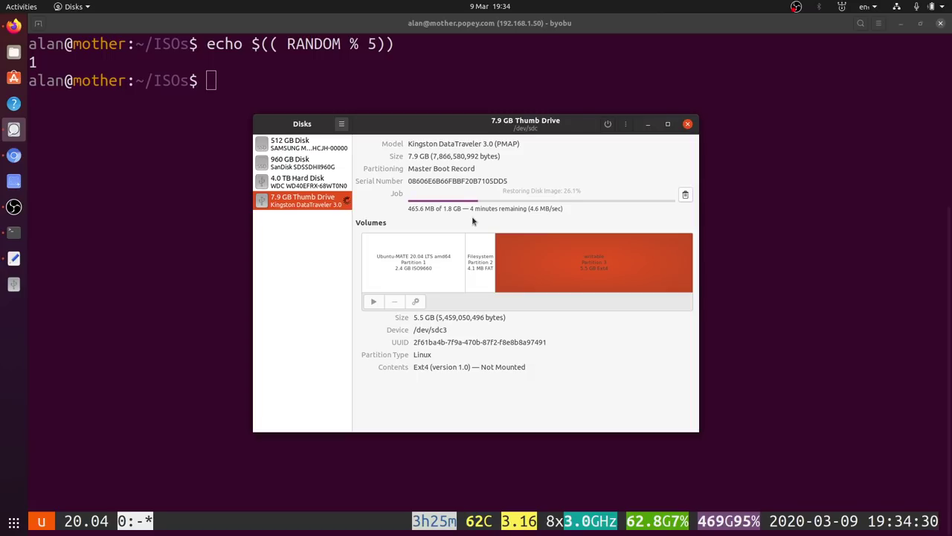
- Reload the ISO QA tracker tab in Chromium and scroll down to the Testing tracker milestones
left_click(185, 298)
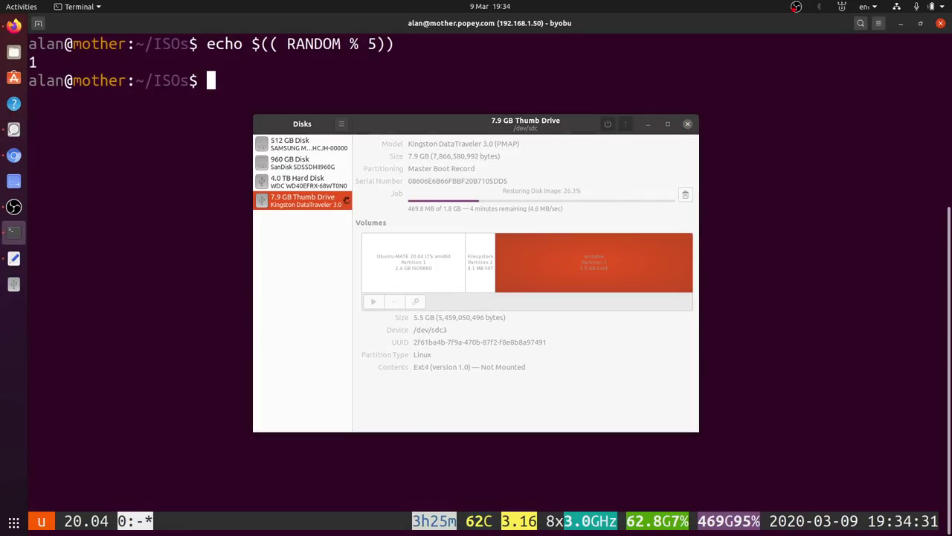
left_click(15, 156)
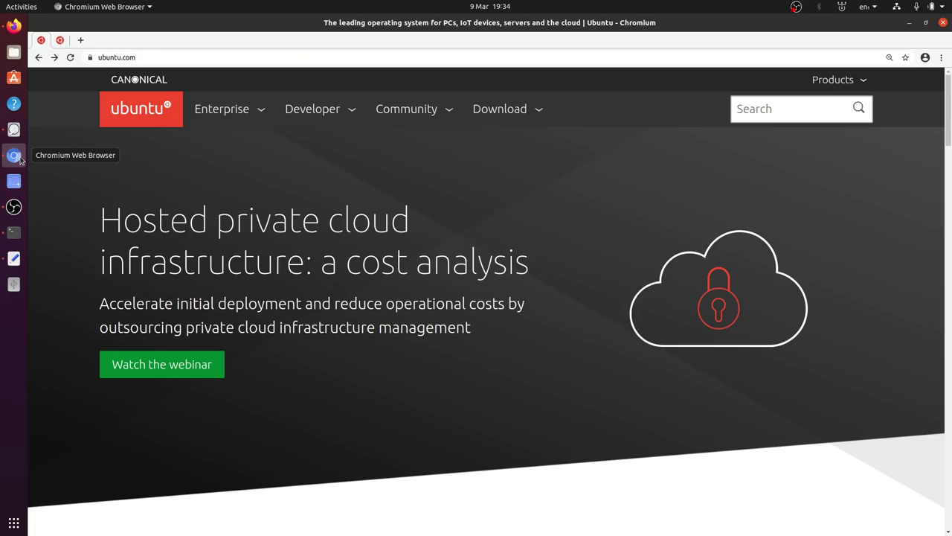
left_click(61, 40)
left_click(69, 59)
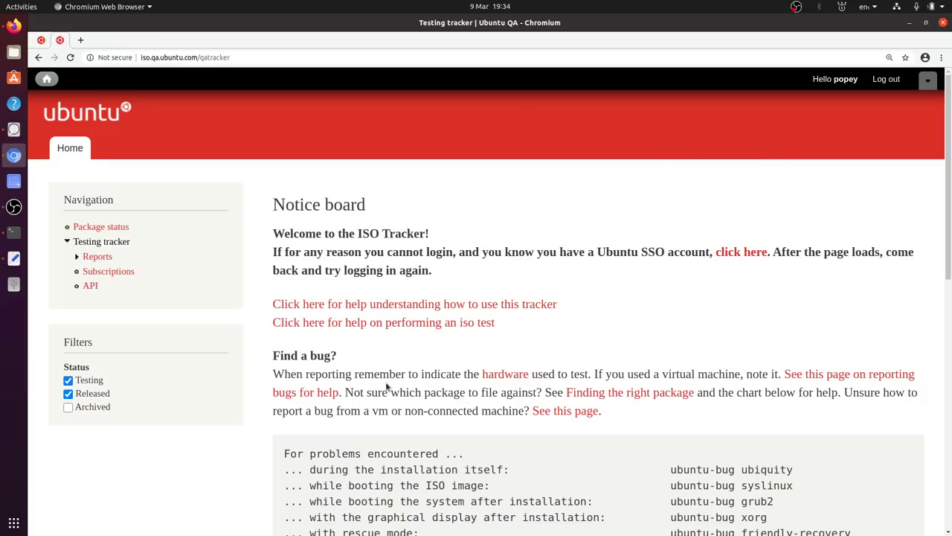
scroll(386, 385, "down", 8)
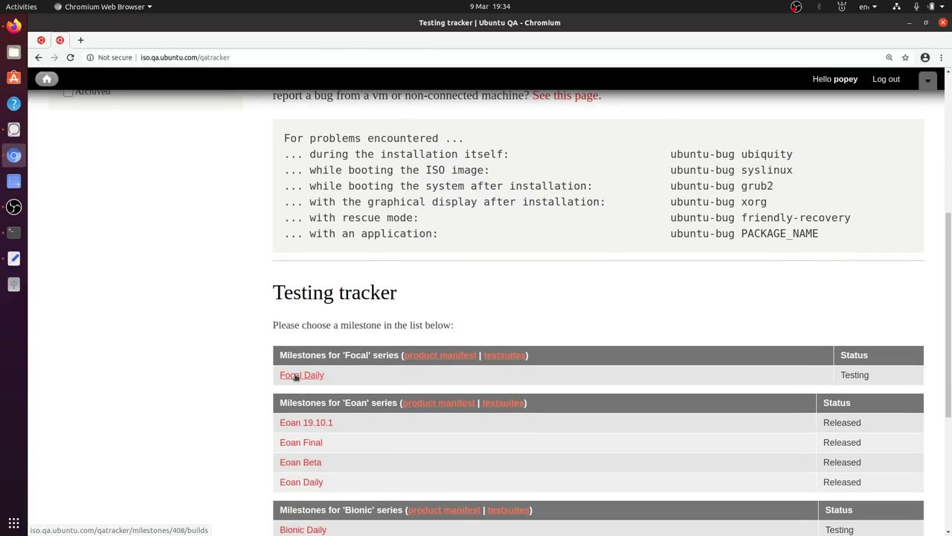
- Open the Focal Daily milestone and browse its builds tables back to the Lubuntu table
left_click(295, 376)
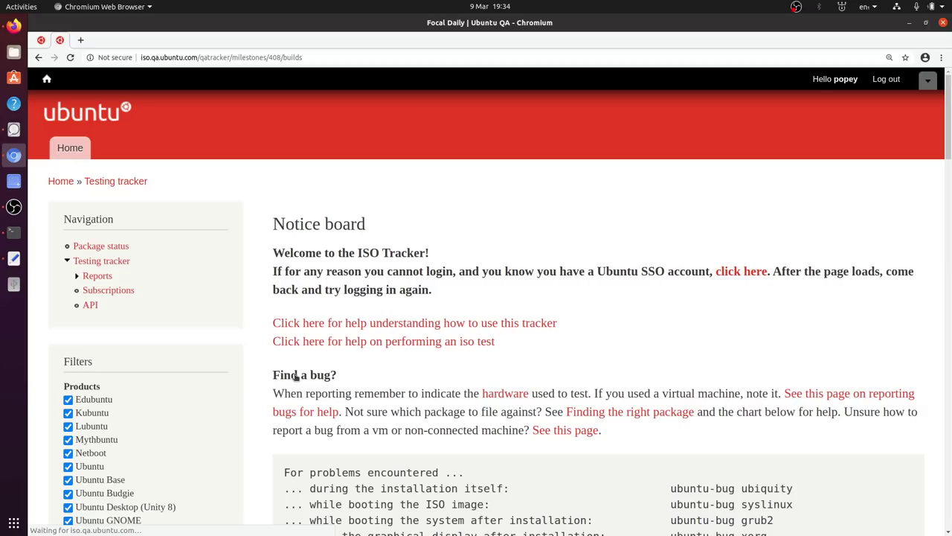
scroll(650, 382, "down", 1)
scroll(650, 382, "down", 6)
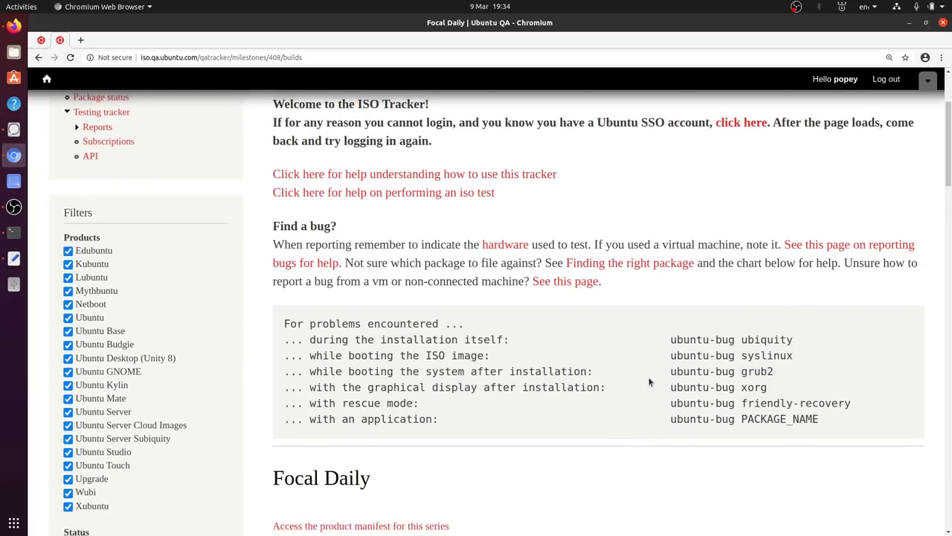
scroll(649, 387, "down", 3)
scroll(664, 374, "down", 1)
scroll(665, 374, "down", 2)
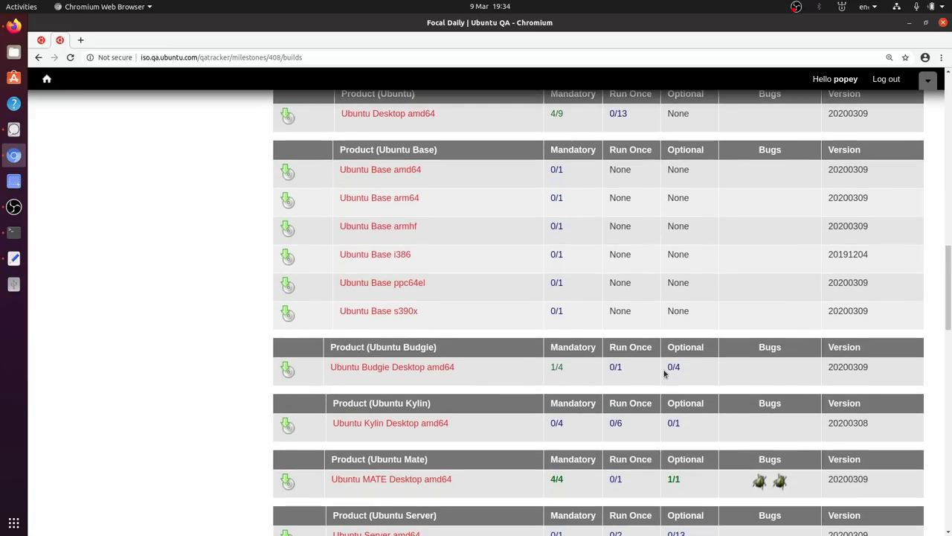
scroll(665, 374, "down", 2)
scroll(664, 375, "down", 5)
scroll(662, 375, "down", 3)
scroll(662, 375, "down", 2)
scroll(663, 375, "down", 2)
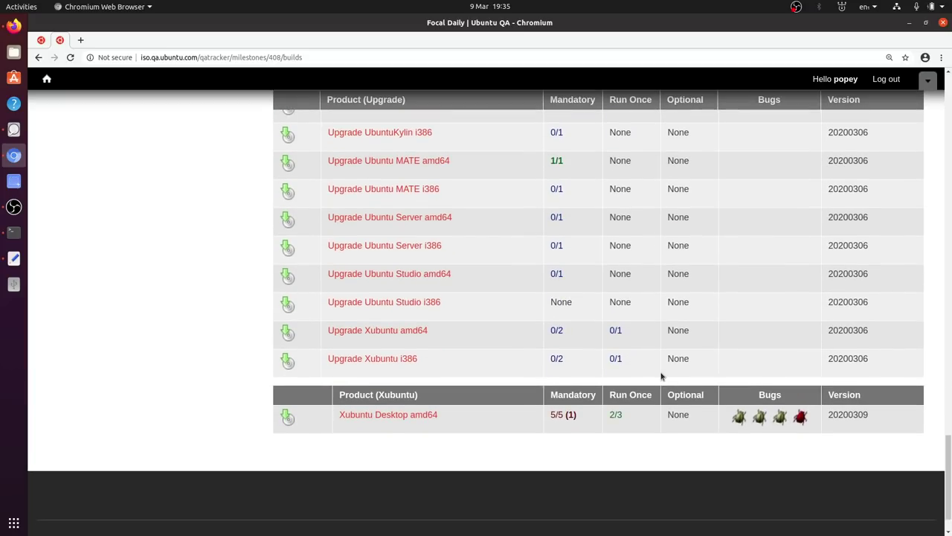
scroll(642, 355, "up", 6)
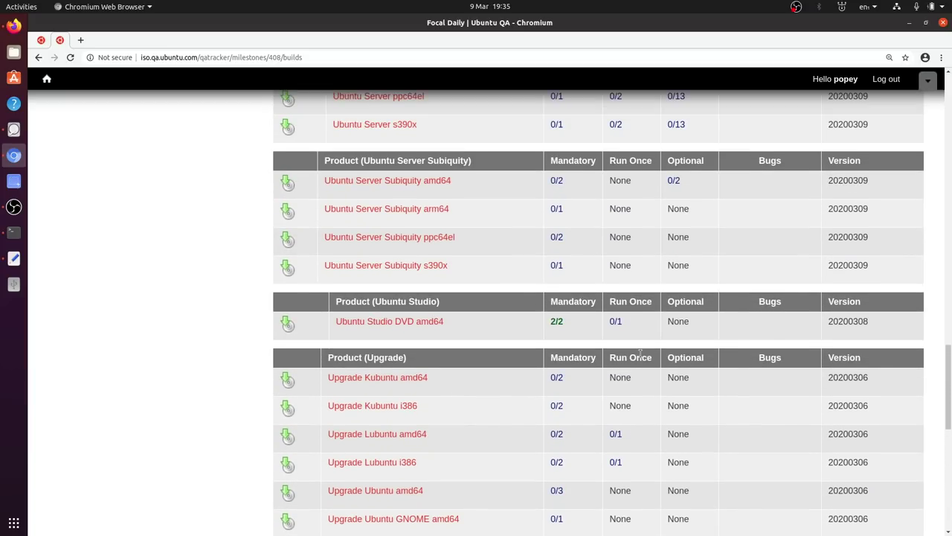
scroll(640, 354, "up", 3)
scroll(641, 355, "up", 3)
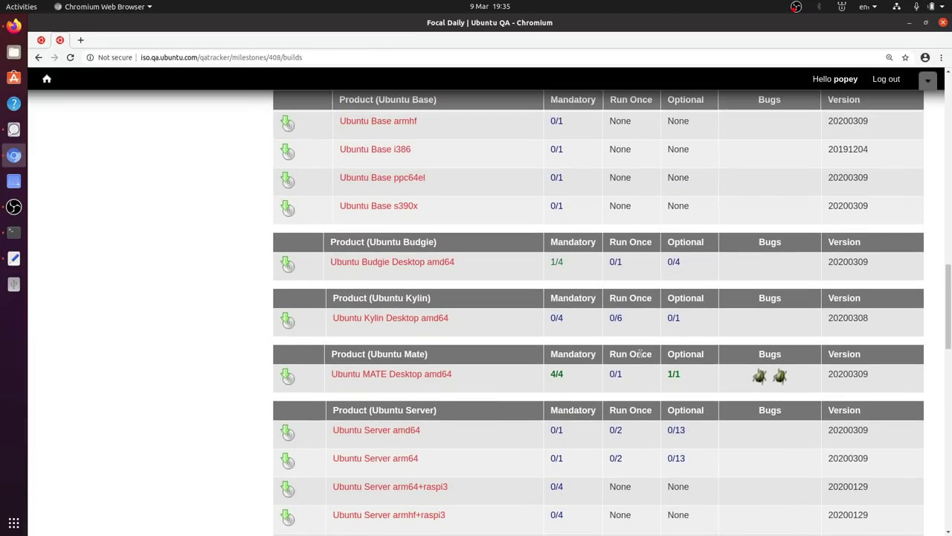
scroll(640, 354, "up", 2)
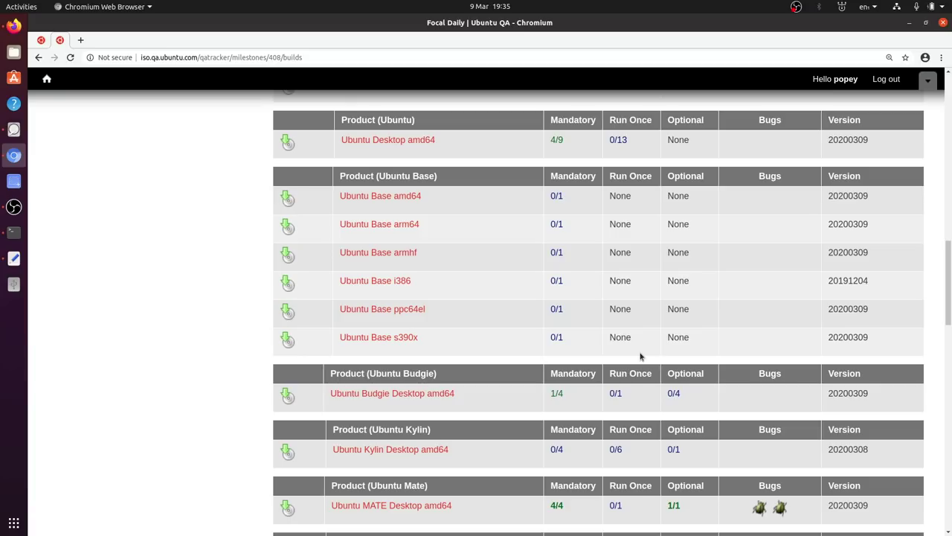
scroll(640, 355, "down", 3)
scroll(641, 355, "down", 4)
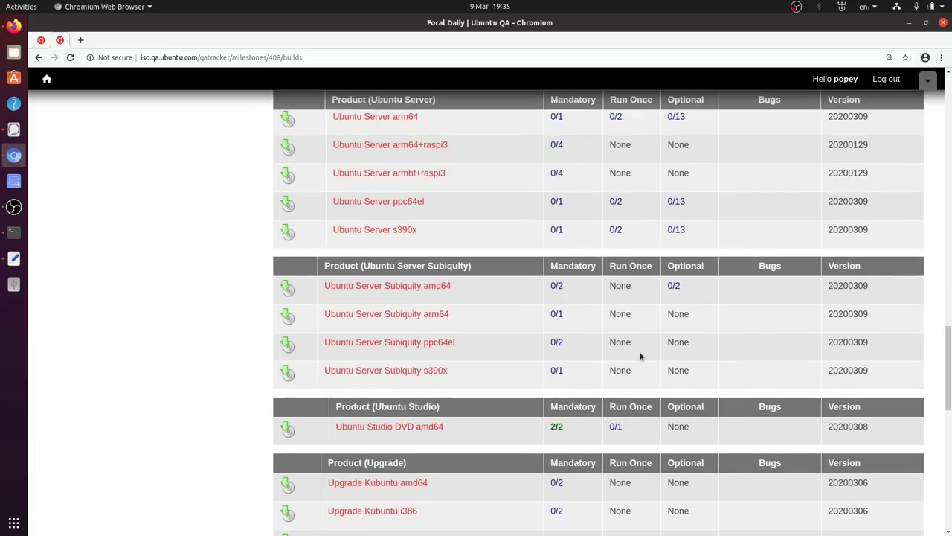
scroll(641, 356, "down", 5)
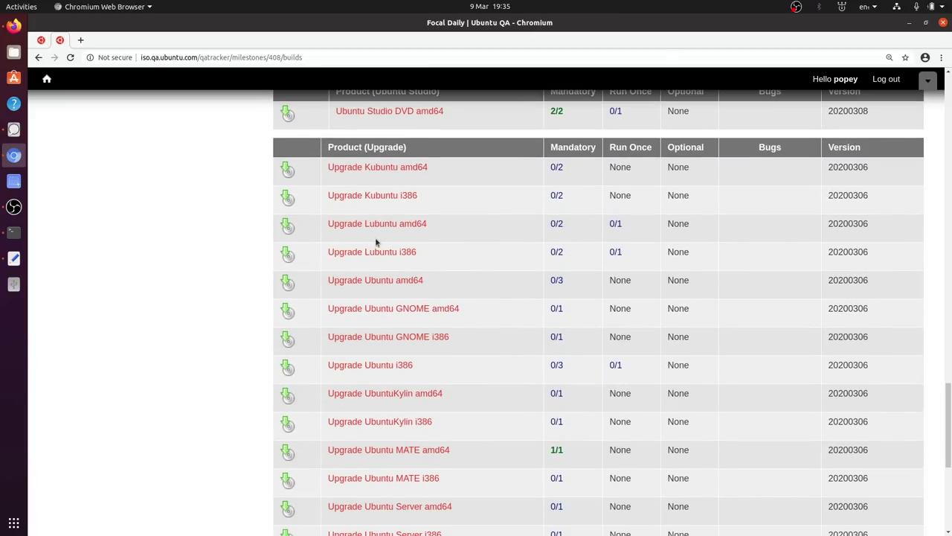
scroll(557, 289, "up", 3)
scroll(557, 290, "up", 5)
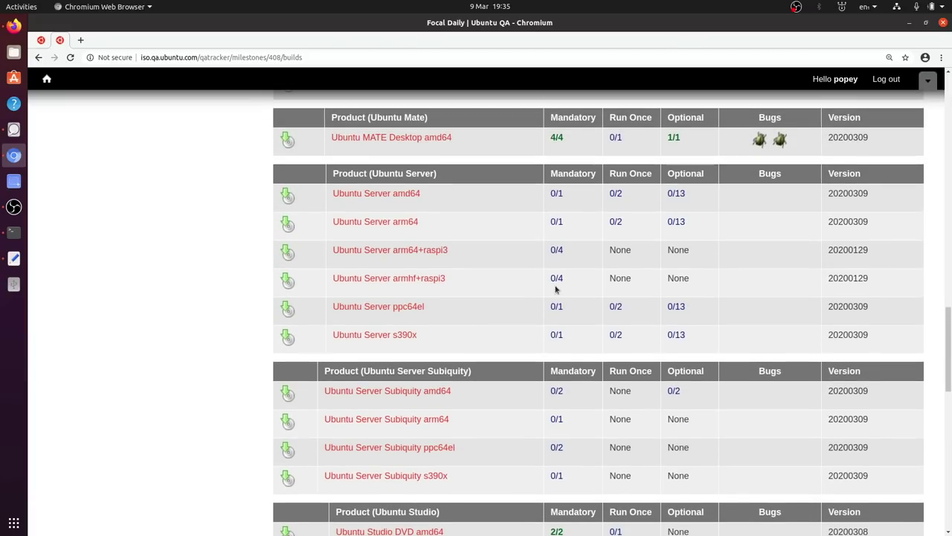
scroll(557, 289, "up", 3)
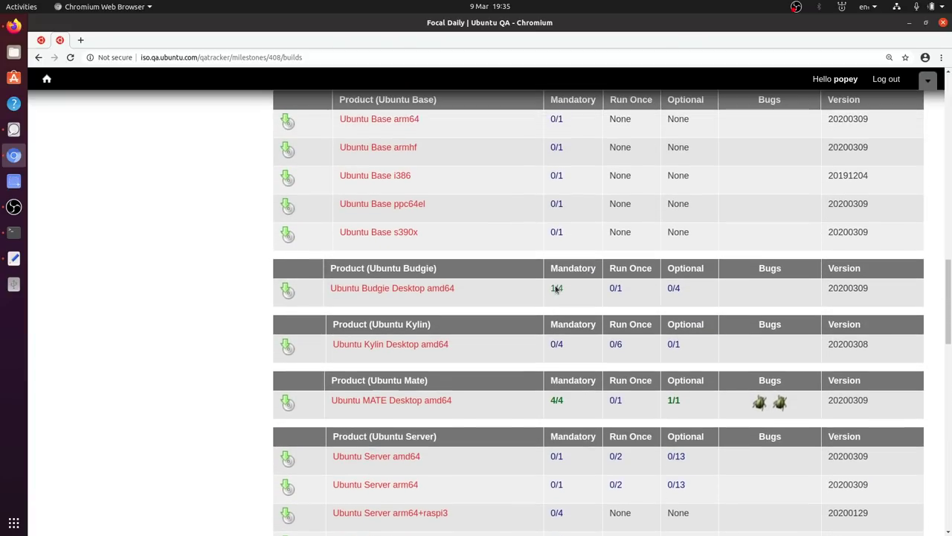
scroll(555, 285, "up", 3)
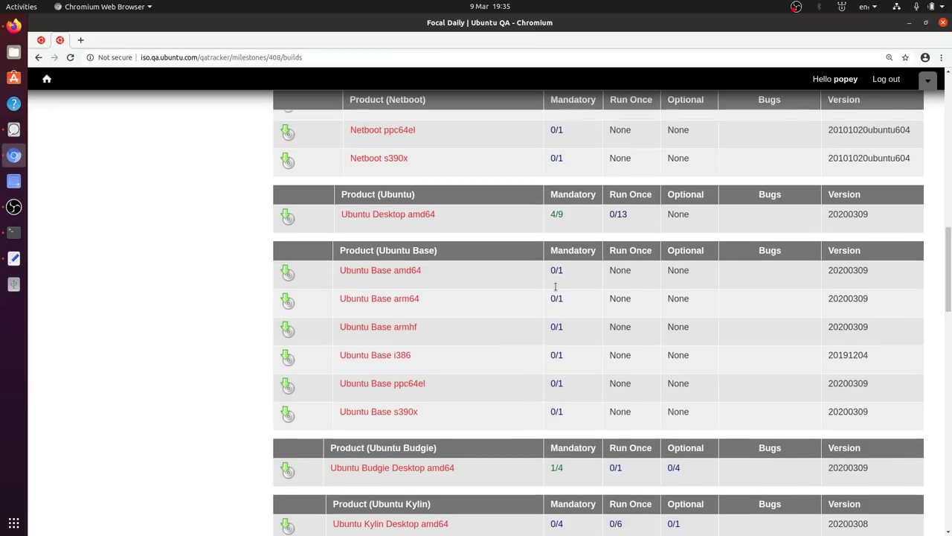
scroll(555, 286, "up", 3)
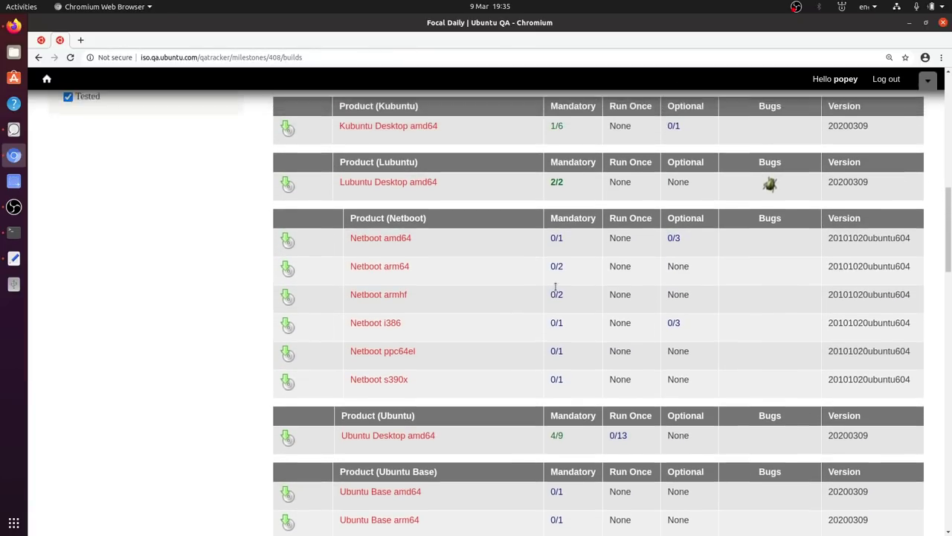
scroll(421, 216, "up", 2)
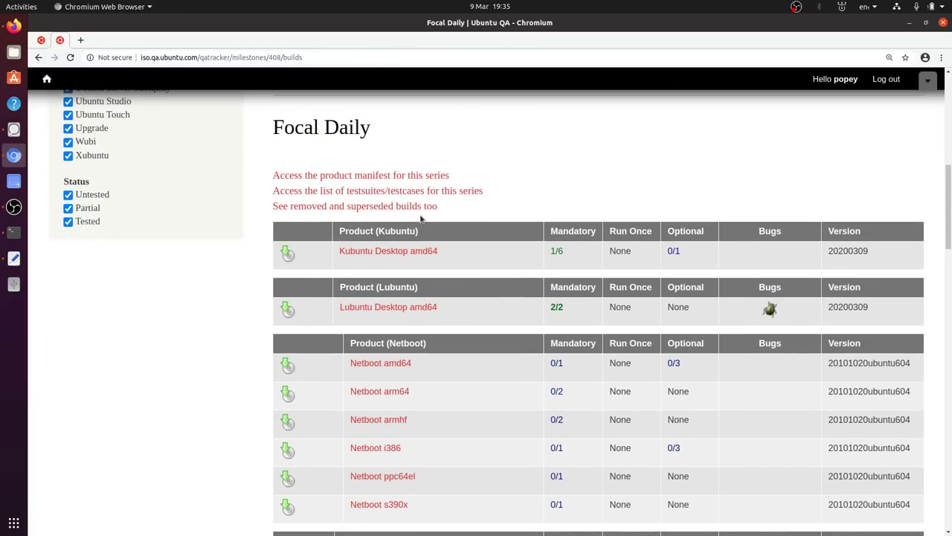
- Open the Lubuntu Desktop amd64 testcases, check restore progress in Disks, then open the Live Session link's context menu
left_click(397, 307)
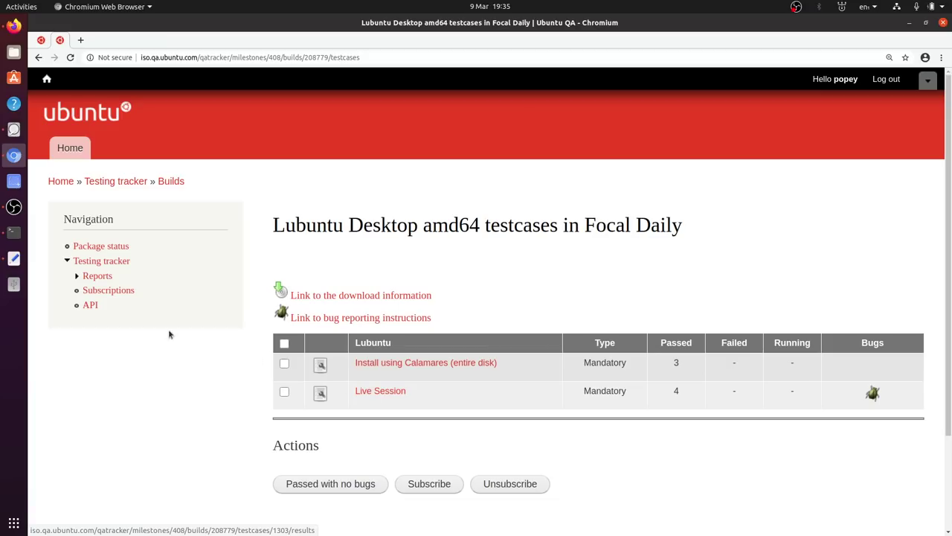
left_click(13, 129)
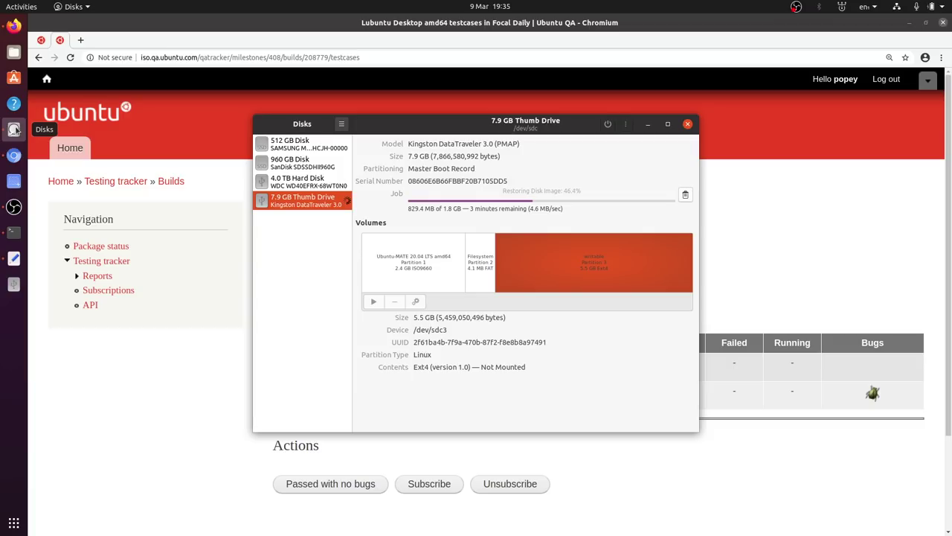
left_click(191, 392)
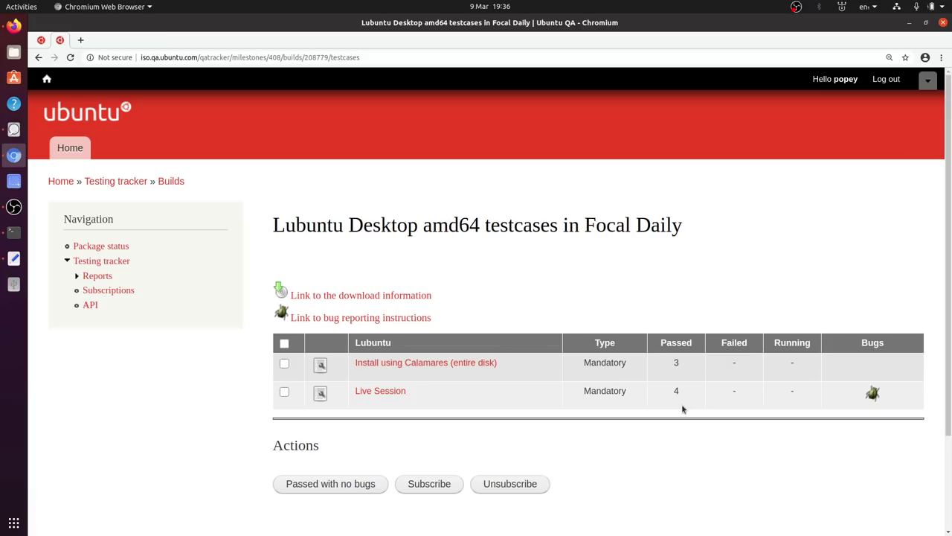
mouse_move(875, 394)
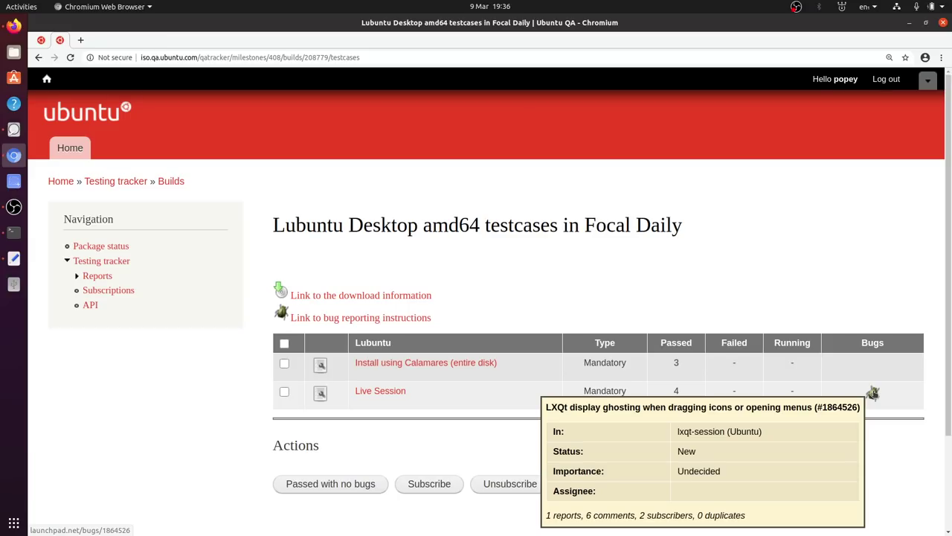
right_click(380, 394)
- Open the Live Session and Install using Calamares testcases in new tabs
left_click(392, 400)
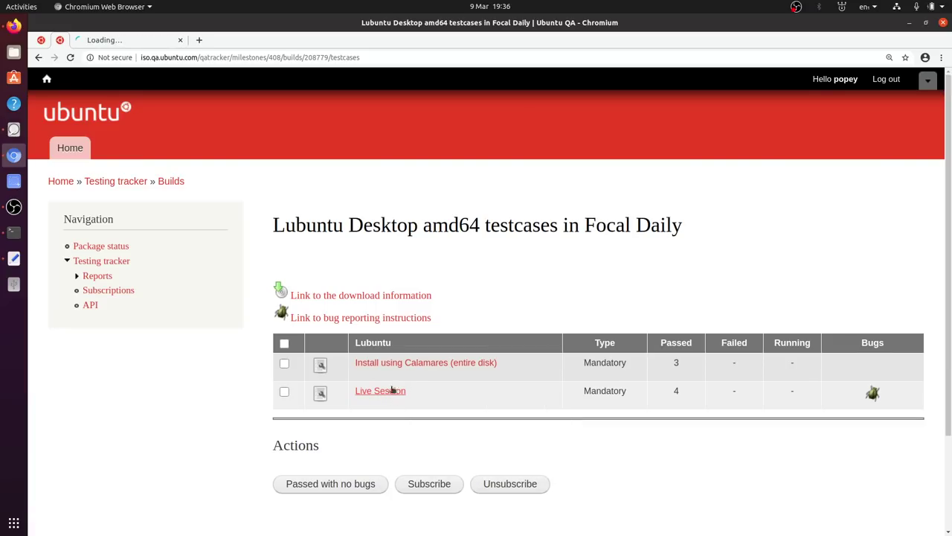
right_click(397, 364)
left_click(404, 370)
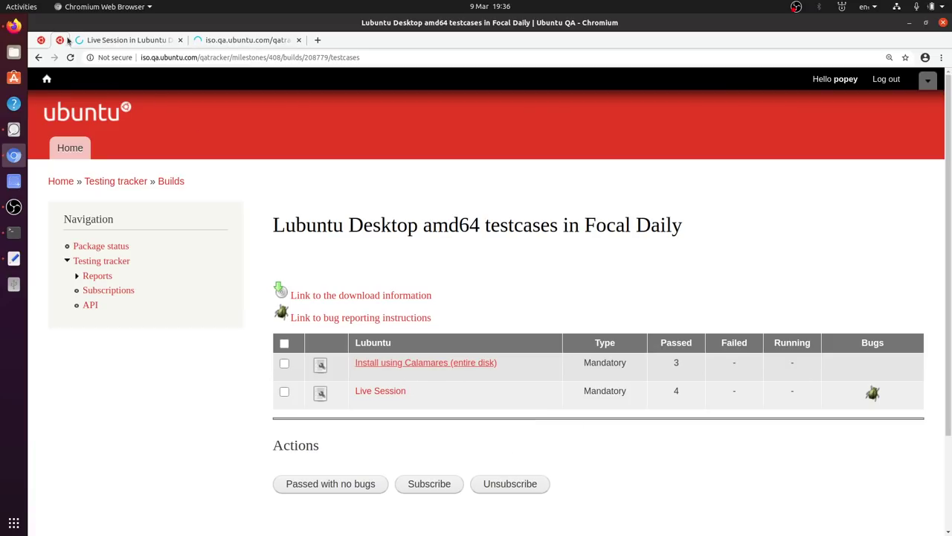
- Read through the Live Session testcase's instructions and its passed results
left_click(93, 38)
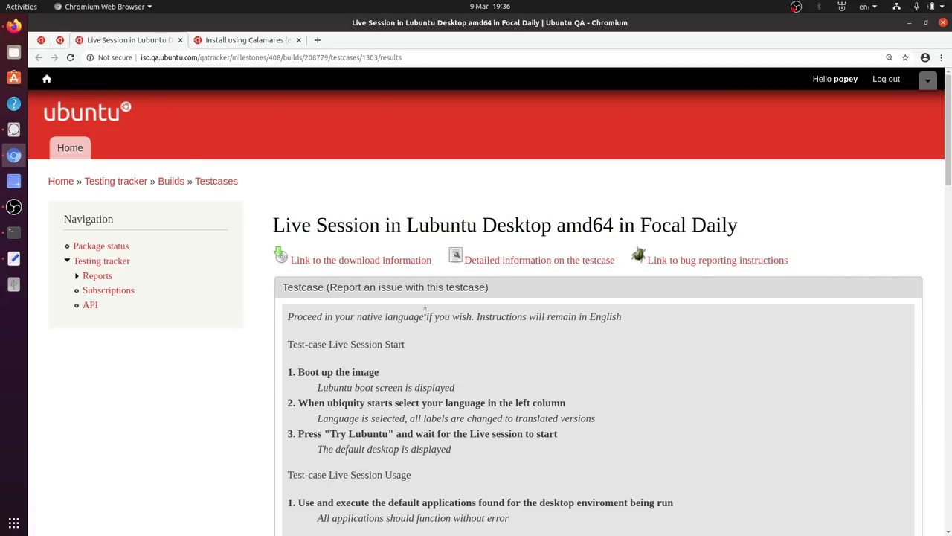
scroll(706, 404, "down", 2)
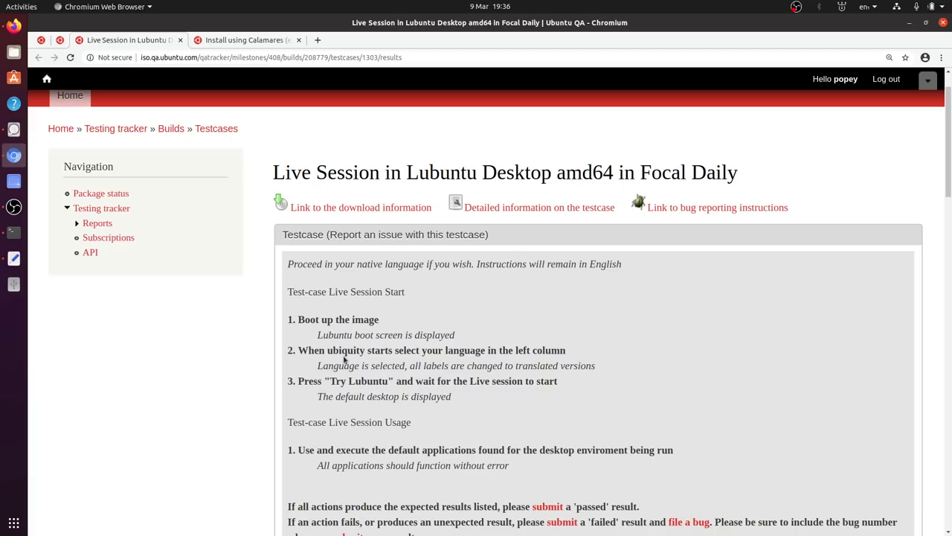
left_click_drag(319, 350, 400, 350)
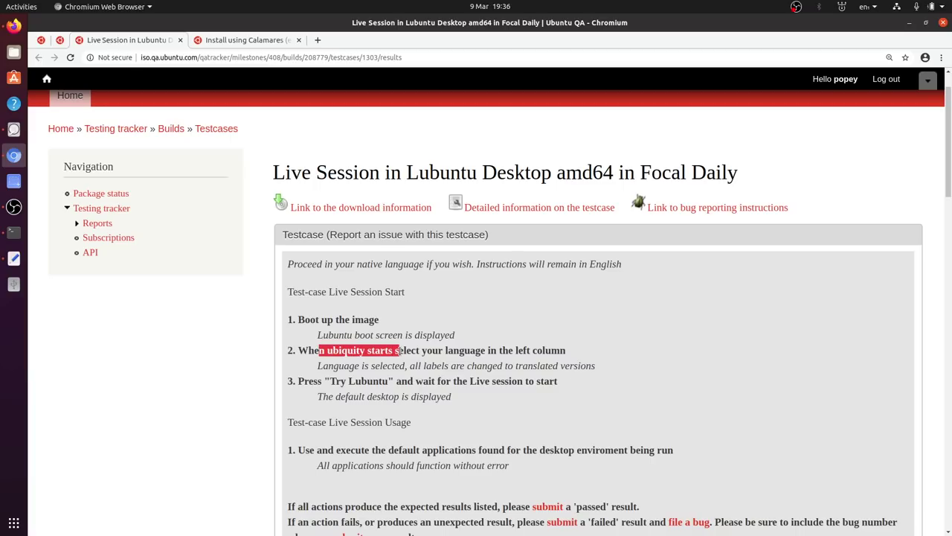
left_click(639, 357)
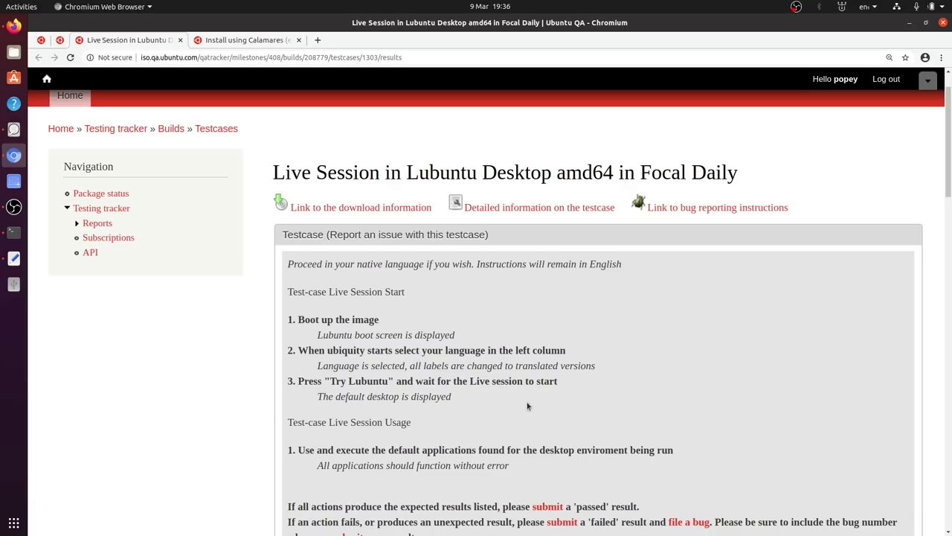
scroll(529, 405, "down", 3)
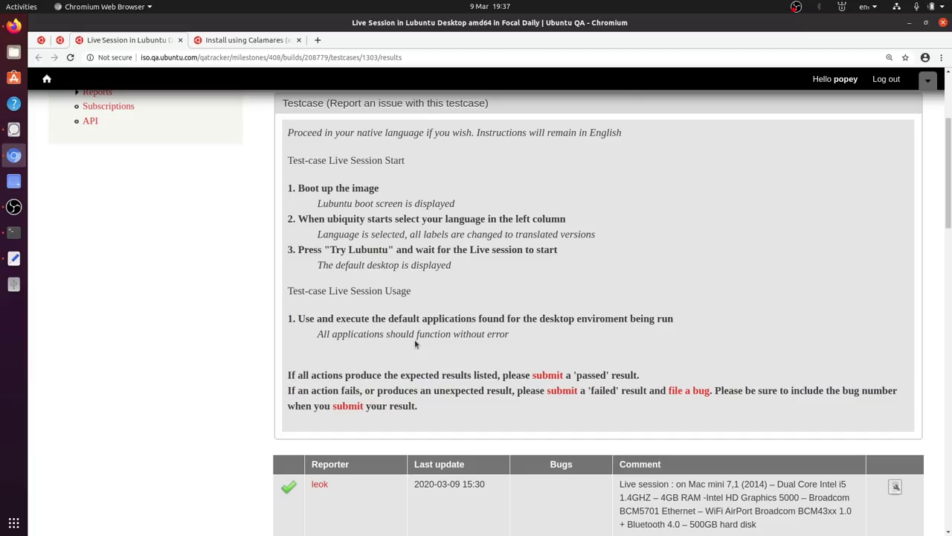
scroll(415, 343, "down", 6)
scroll(415, 343, "down", 3)
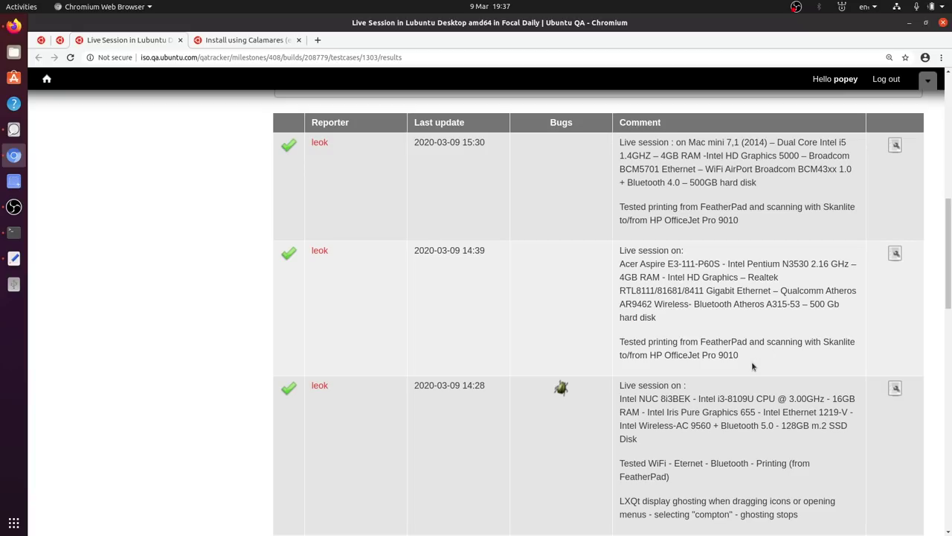
scroll(752, 365, "down", 3)
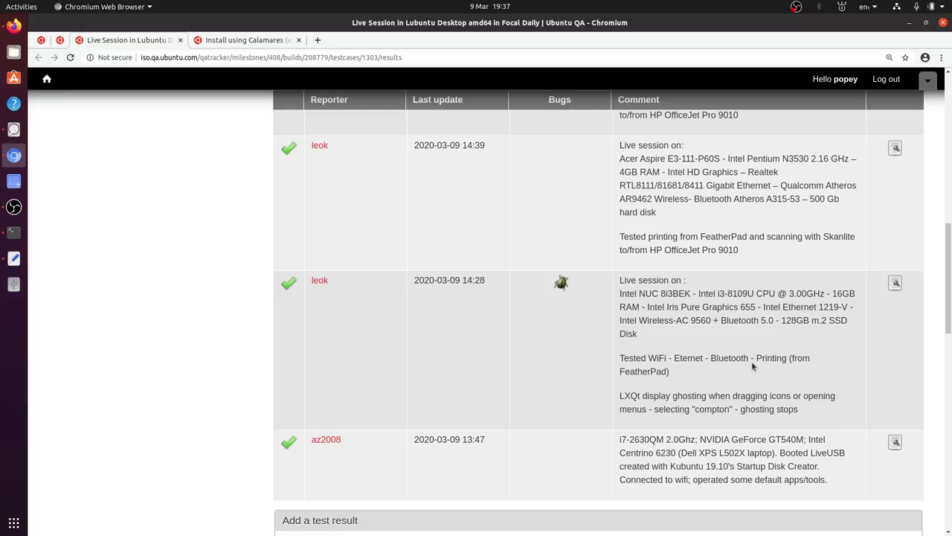
scroll(751, 361, "down", 1)
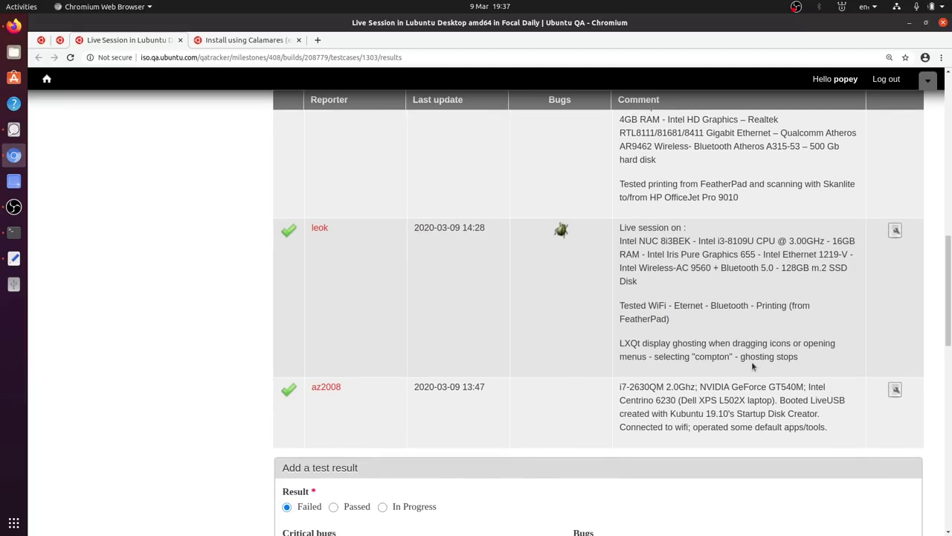
scroll(409, 328, "up", 10)
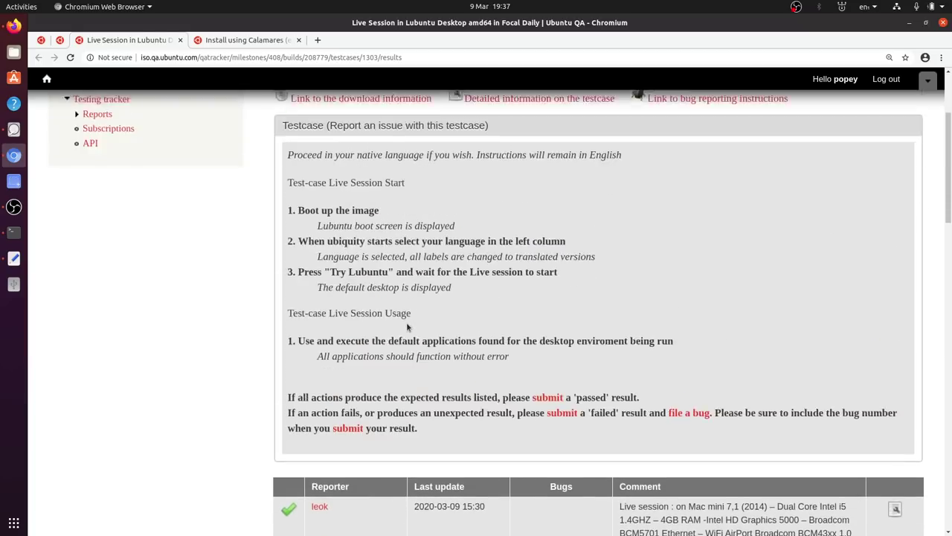
scroll(407, 326, "up", 3)
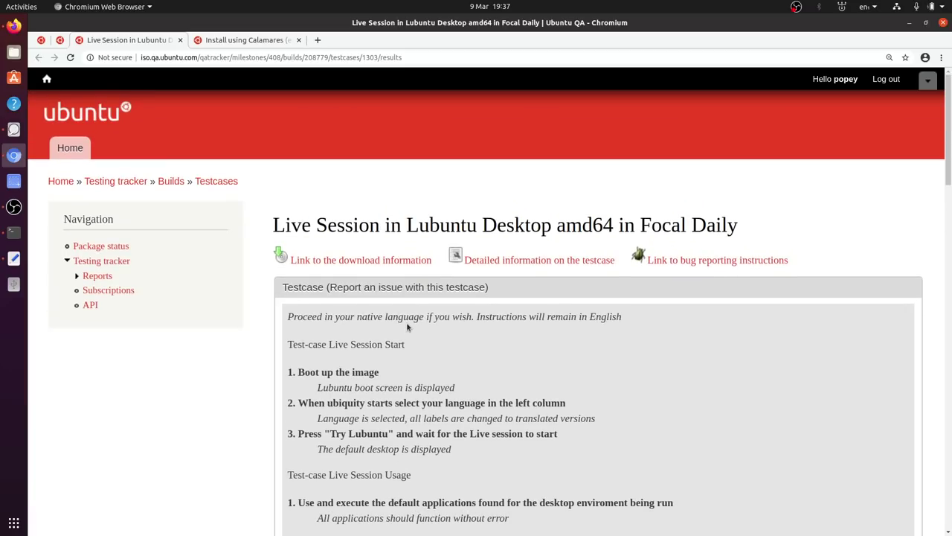
- Close the Live Session tab, read the Calamares install testcase steps, and bring up Disks to check the restore
left_click(179, 40)
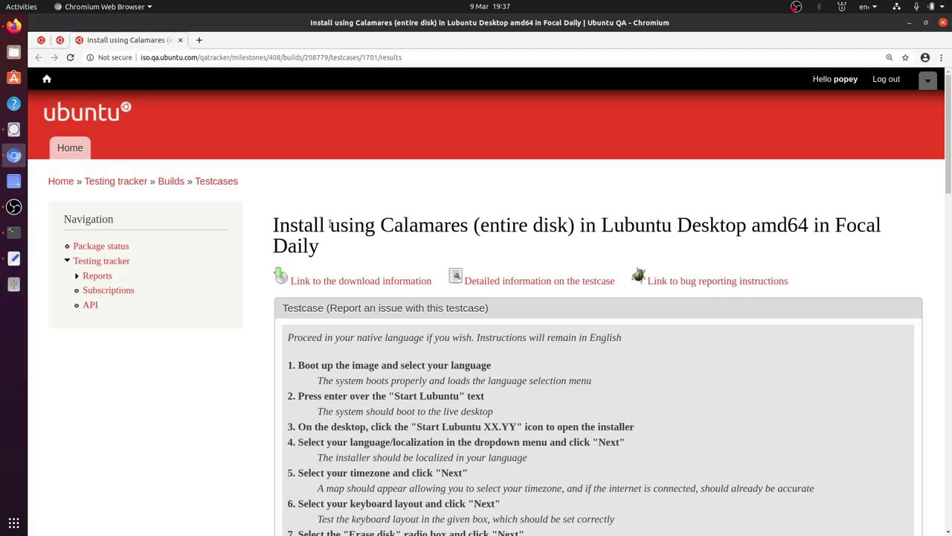
left_click_drag(330, 225, 469, 225)
left_click(698, 398)
scroll(699, 398, "down", 5)
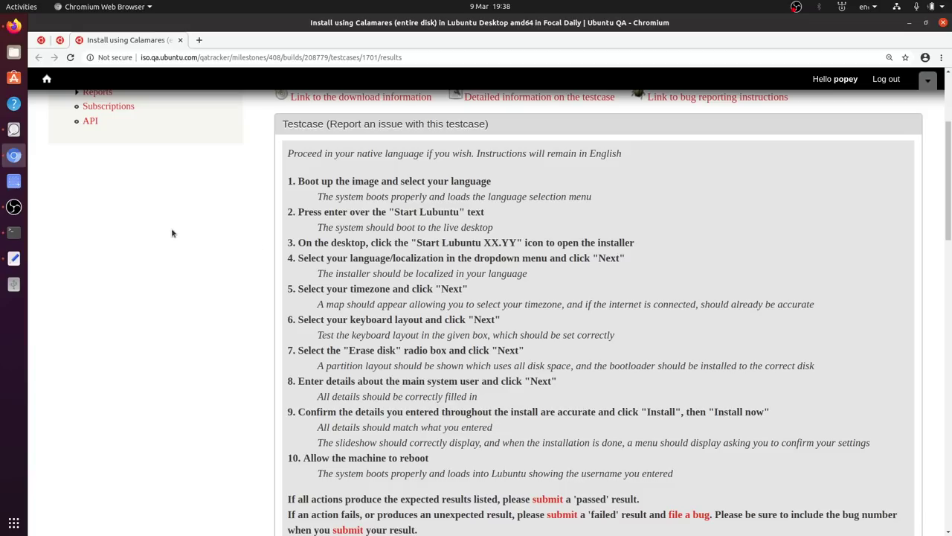
left_click(14, 129)
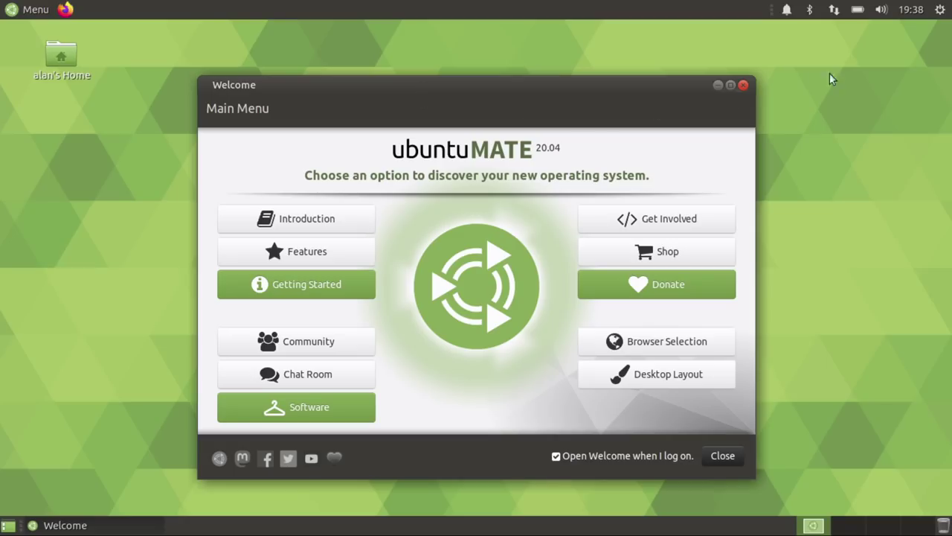
- Choose Shut Down… from the top-panel gear menu
left_click(939, 9)
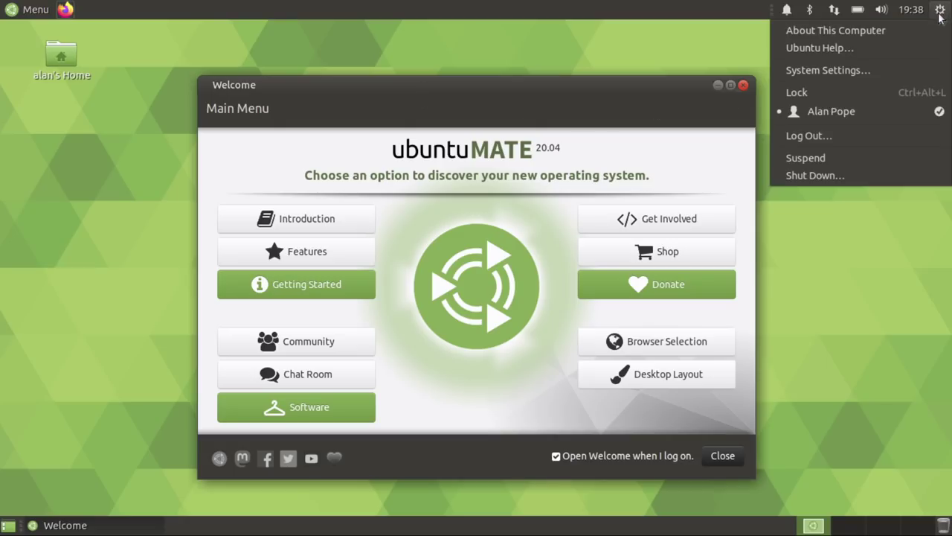
left_click(878, 170)
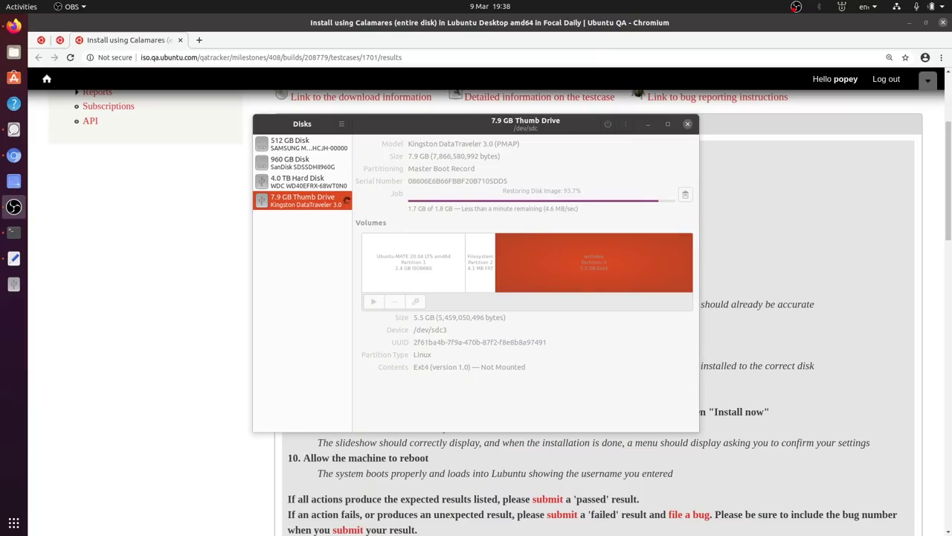
- Let the Lubuntu 20.04 image finish restoring to the 7.9 GB Thumb Drive, then close Disks
left_click(450, 226)
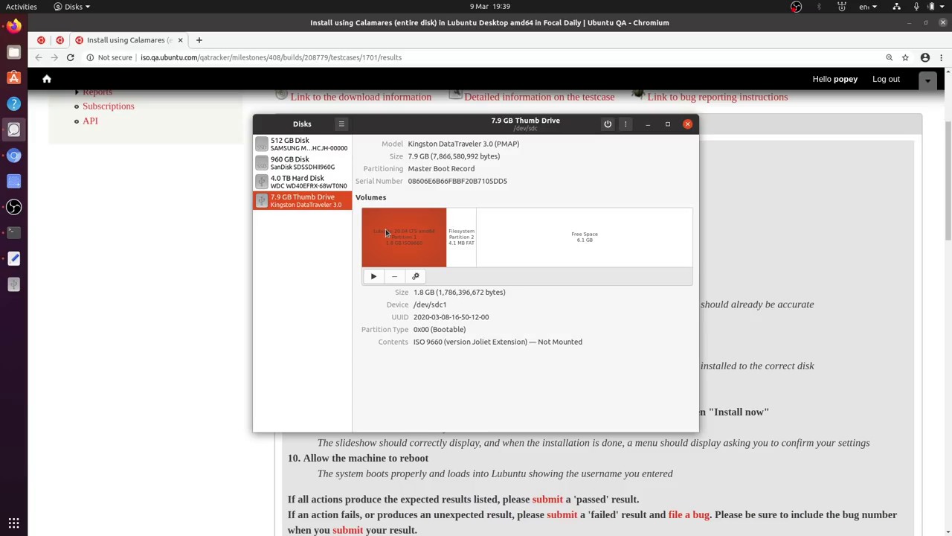
left_click(688, 124)
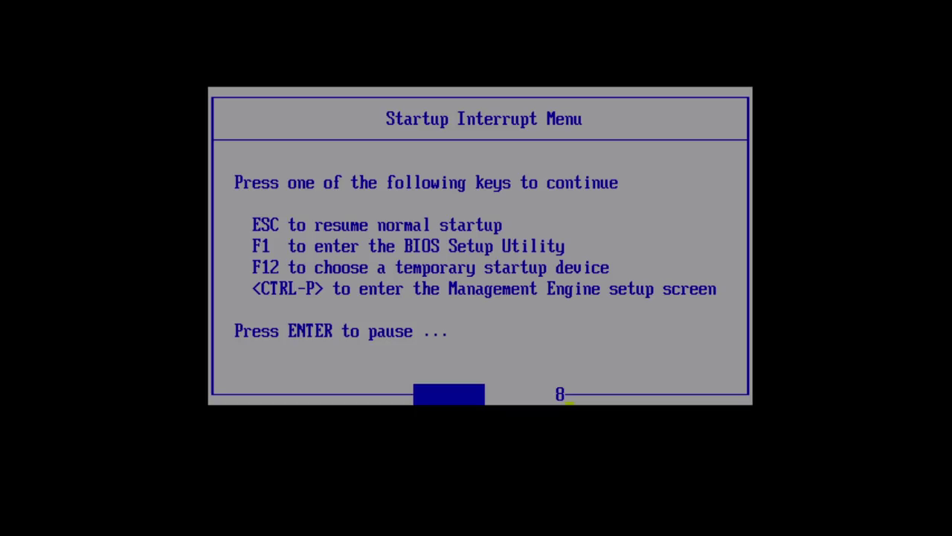
- In ThinkPad Setup, check the Kingston USB drive is first in the boot order, then save and exit
key("Escape")
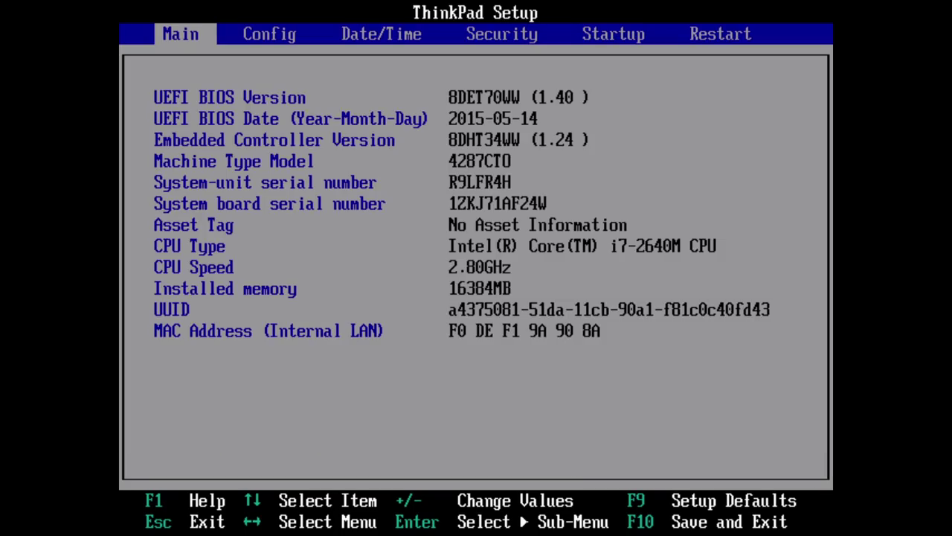
key("Right")
key("Right")
key("Right")
key("Right")
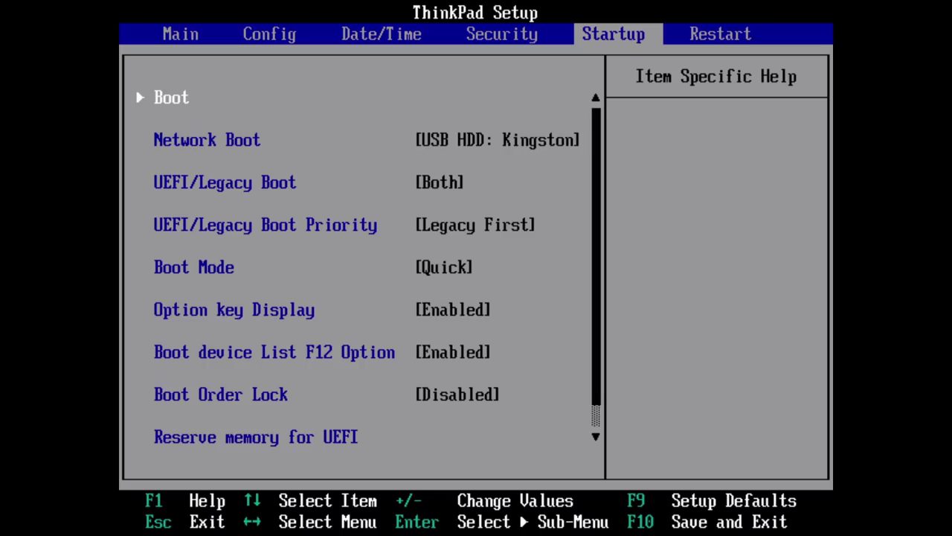
key("Return")
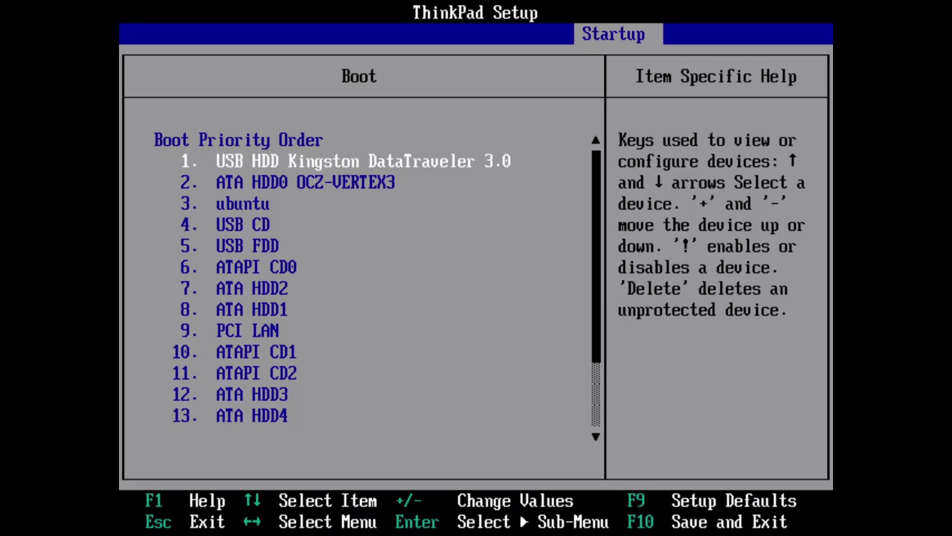
key("F10")
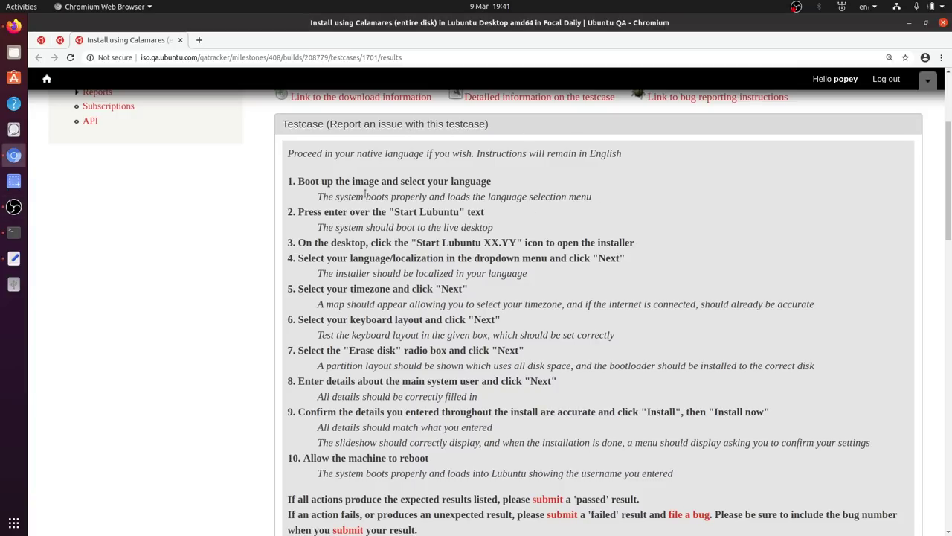
- Zoom the Chromium testcase page to 200% and scroll down to the installation steps
key("ctrl+plus")
key("ctrl+plus")
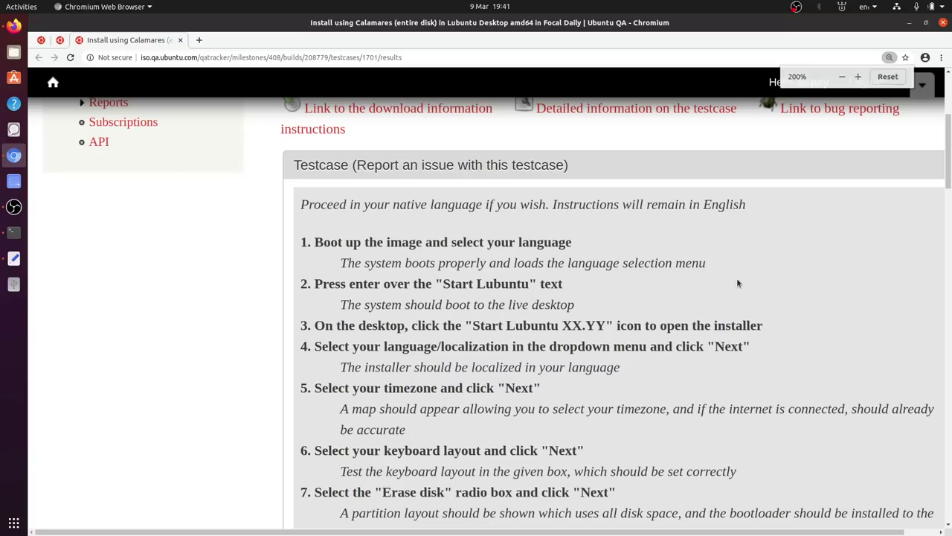
scroll(733, 290, "down", 2)
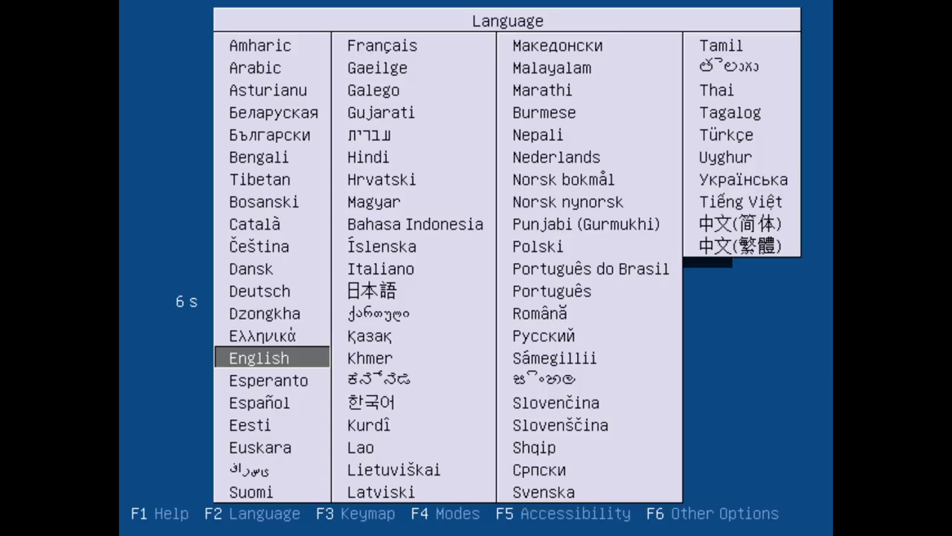
- Keep English as the boot language and change the keymap from USA to UK
key("Return")
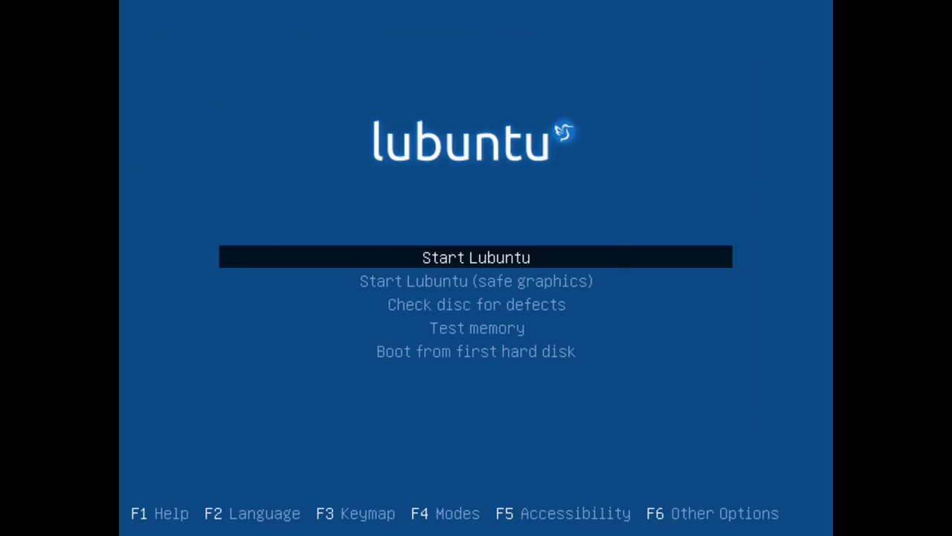
key("F3")
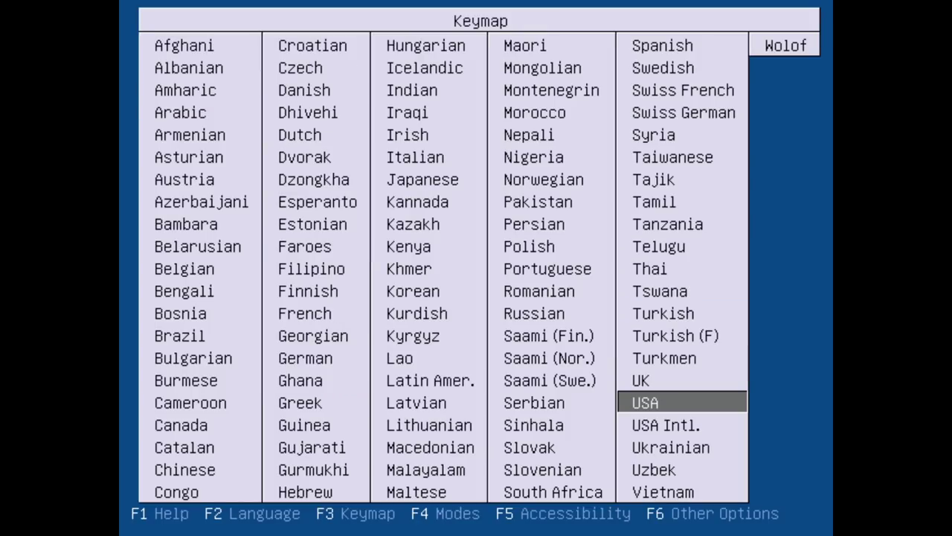
key("Up")
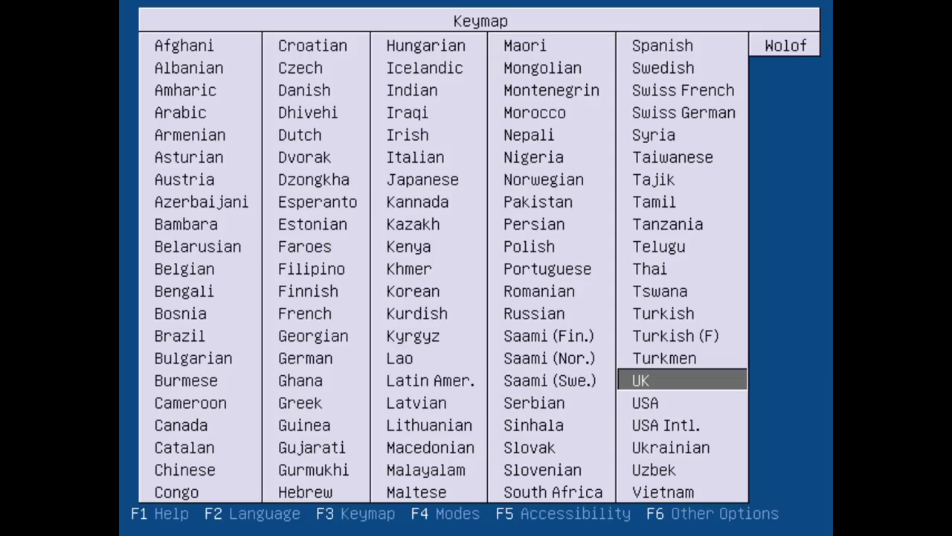
key("Return")
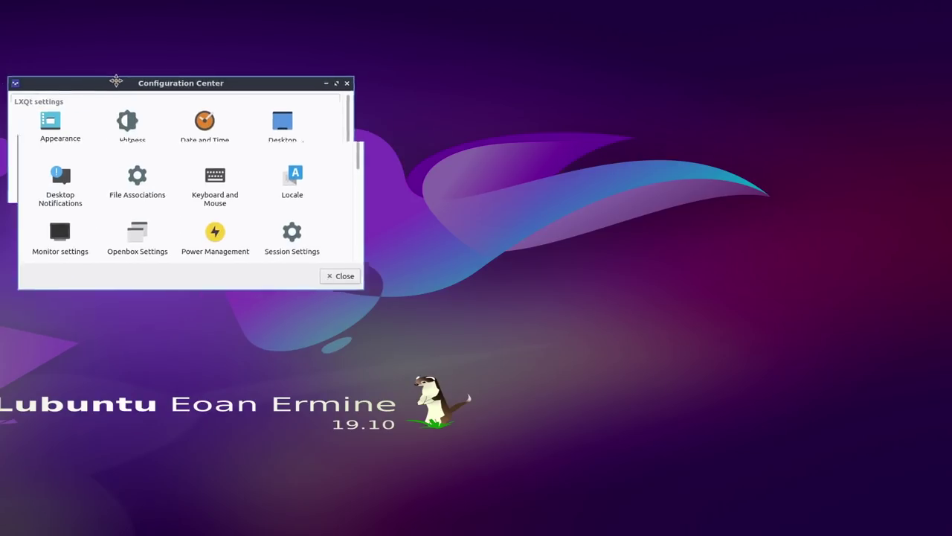
left_click_drag(134, 79, 396, 114)
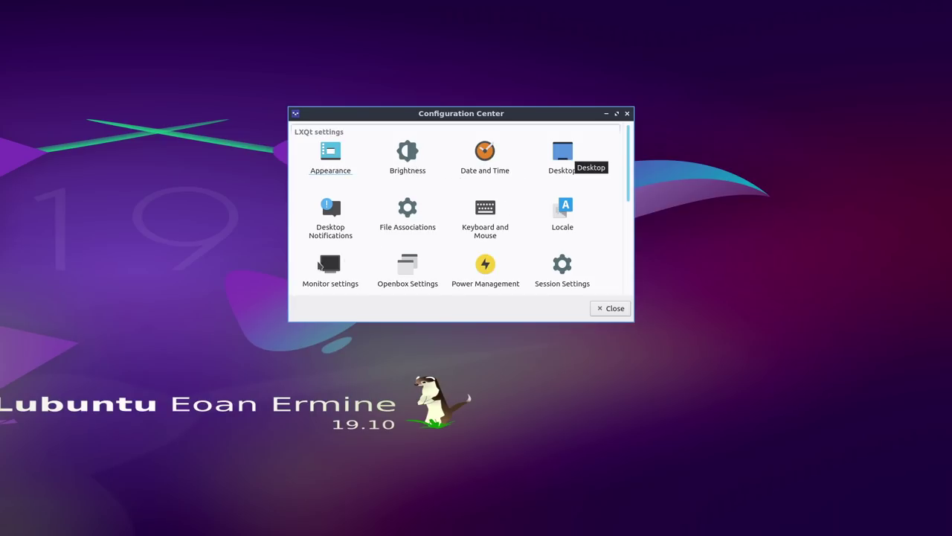
left_click(323, 268)
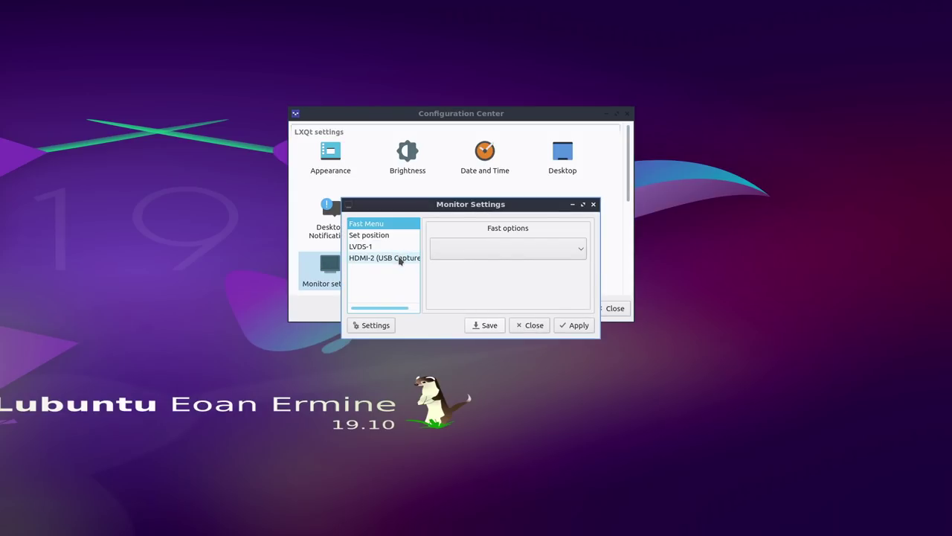
left_click(399, 258)
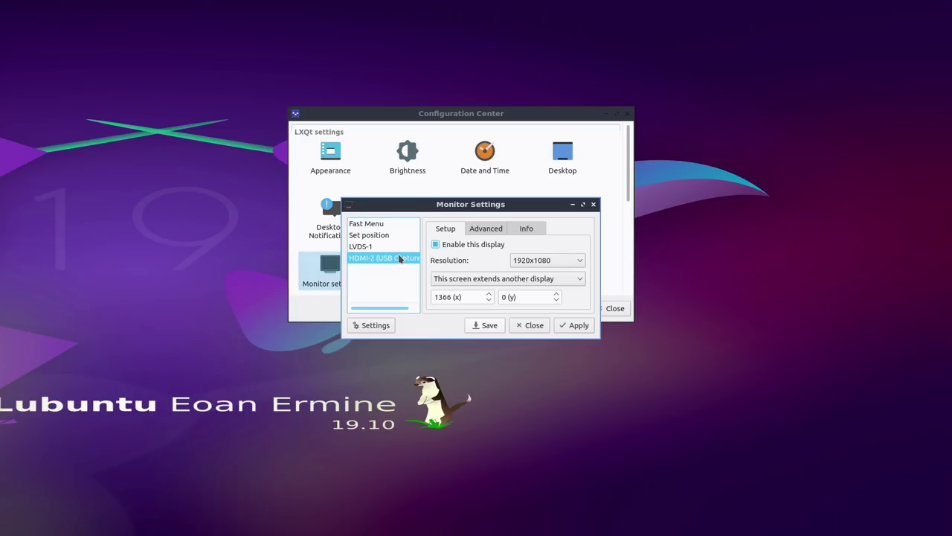
left_click(395, 247)
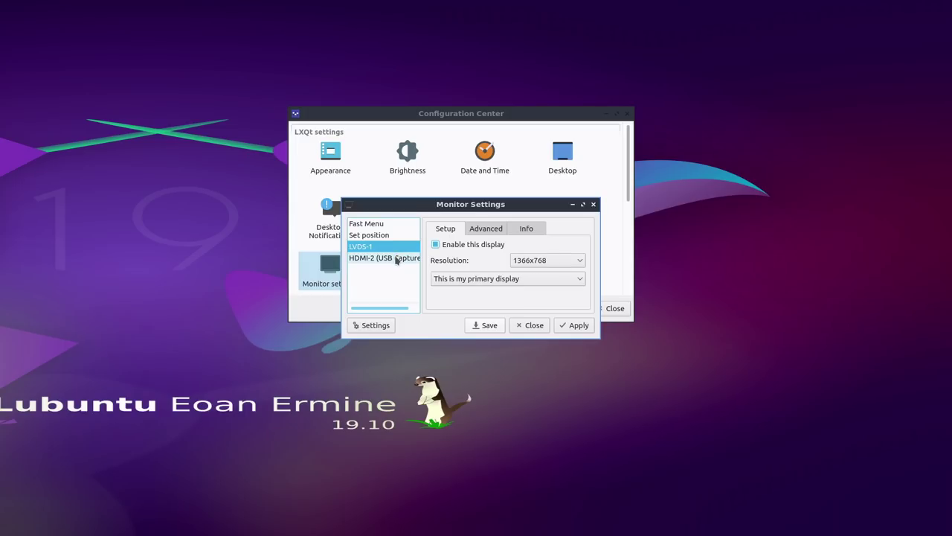
left_click(396, 260)
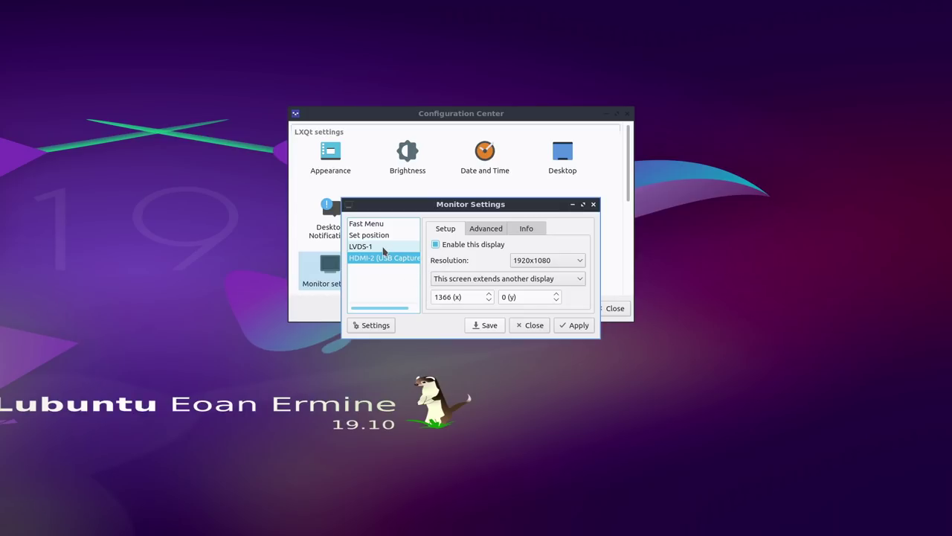
left_click(383, 248)
left_click(484, 229)
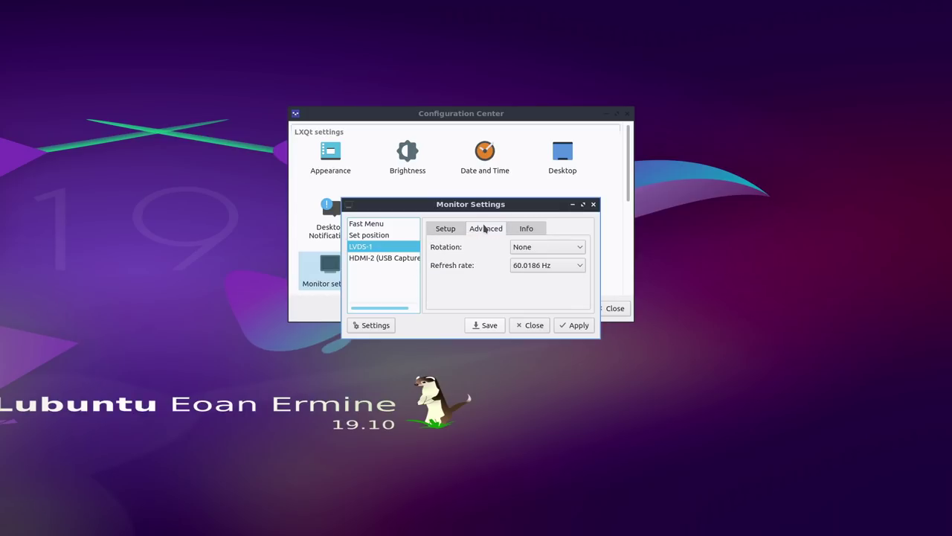
left_click(529, 230)
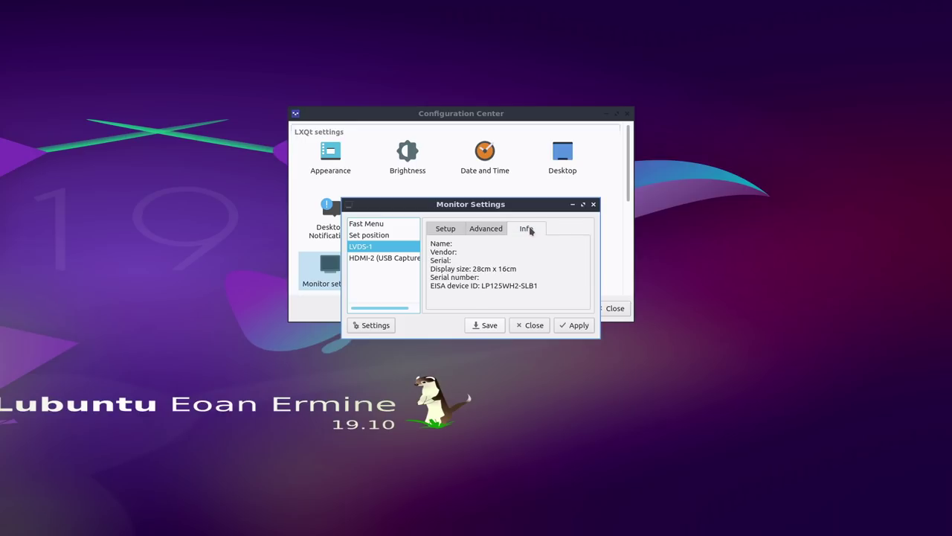
left_click(445, 228)
left_click(380, 258)
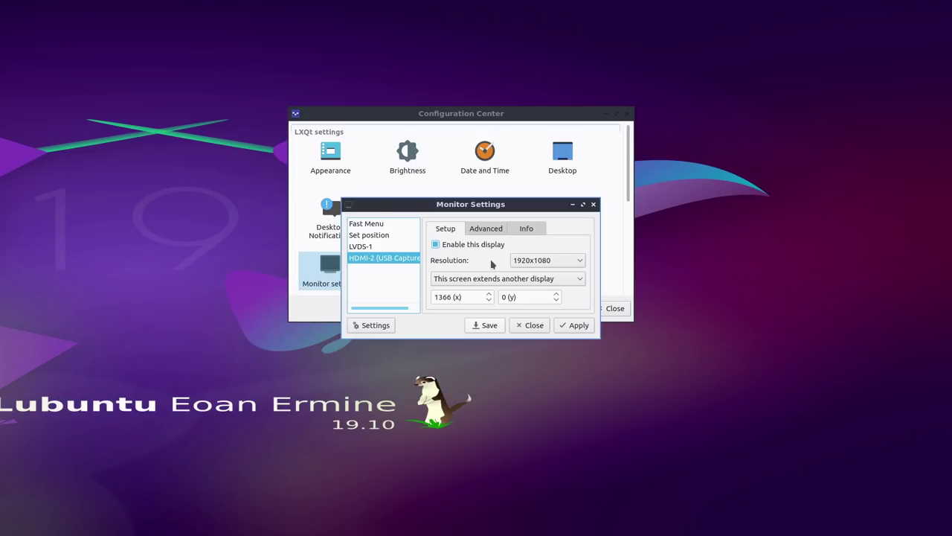
left_click(482, 279)
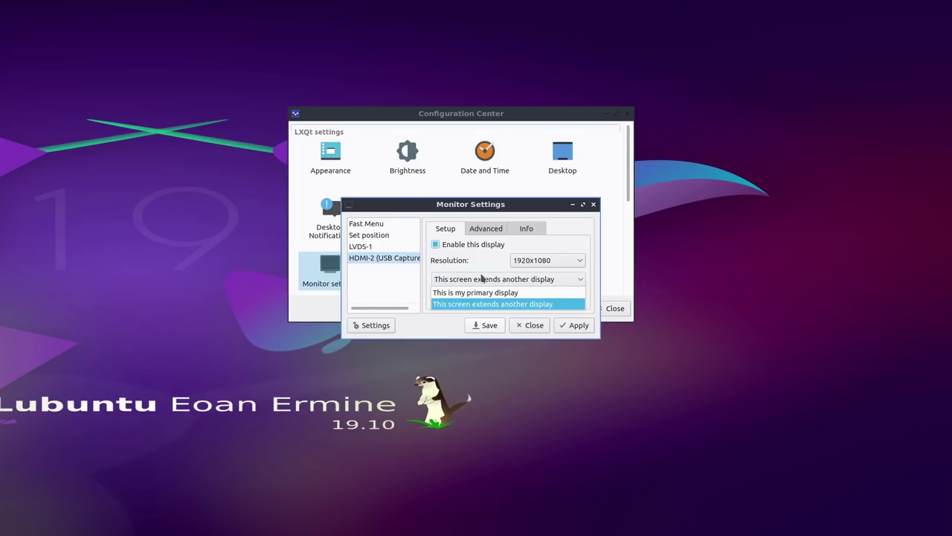
left_click(482, 278)
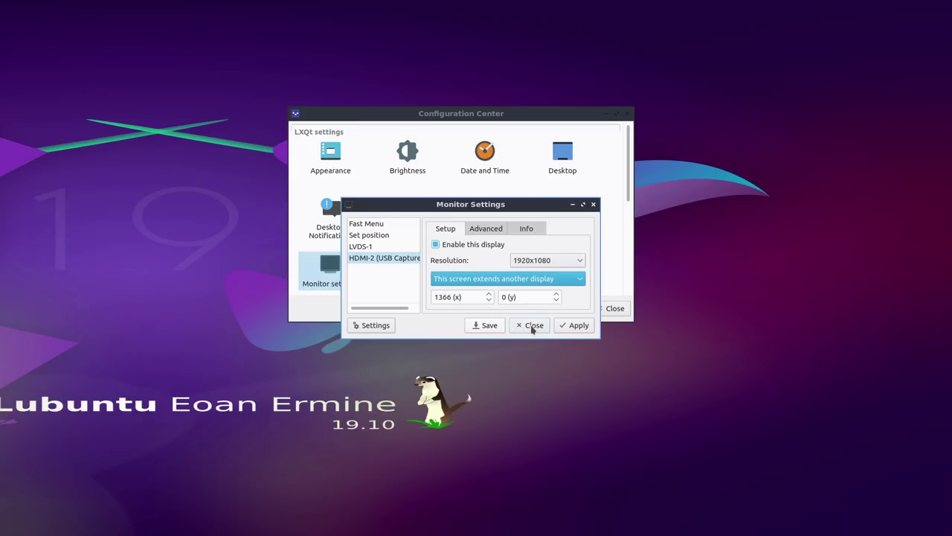
left_click_drag(486, 207, 34, 200)
key("alt+F4")
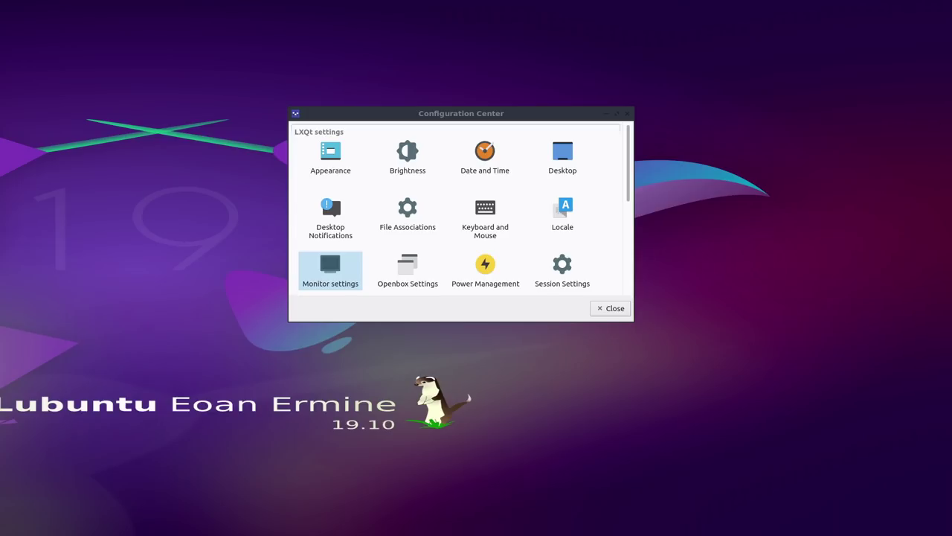
- Switch the displays to Unified view from Fast options and keep the new settings
left_click_drag(37, 123, 193, 241)
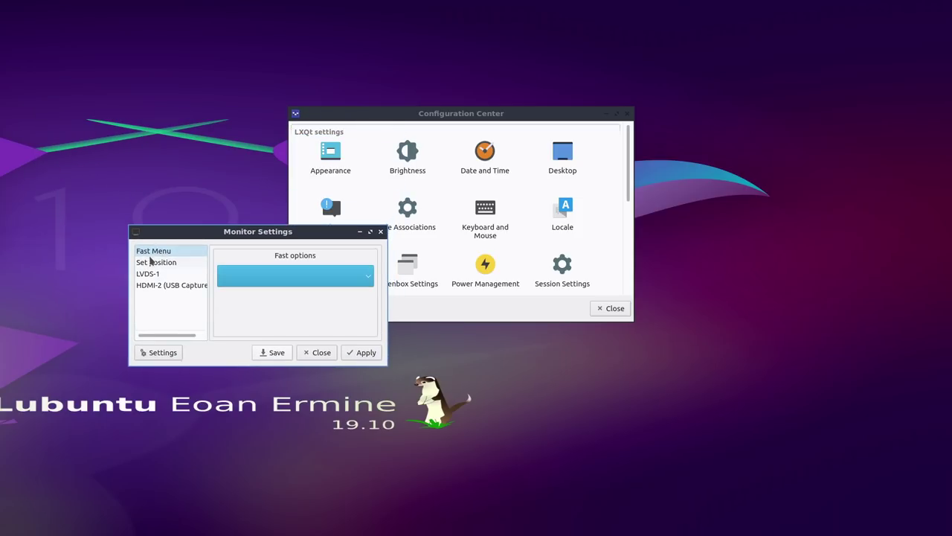
left_click(296, 280)
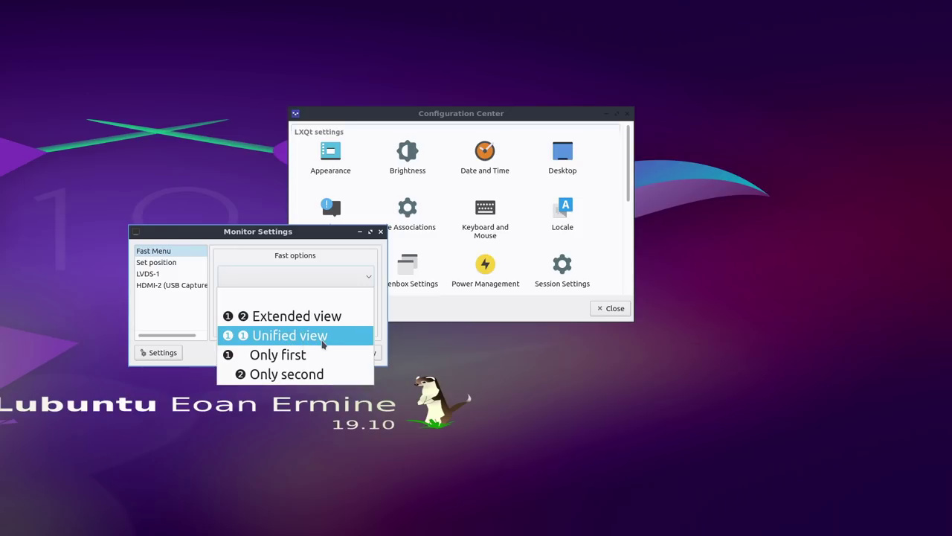
left_click(322, 341)
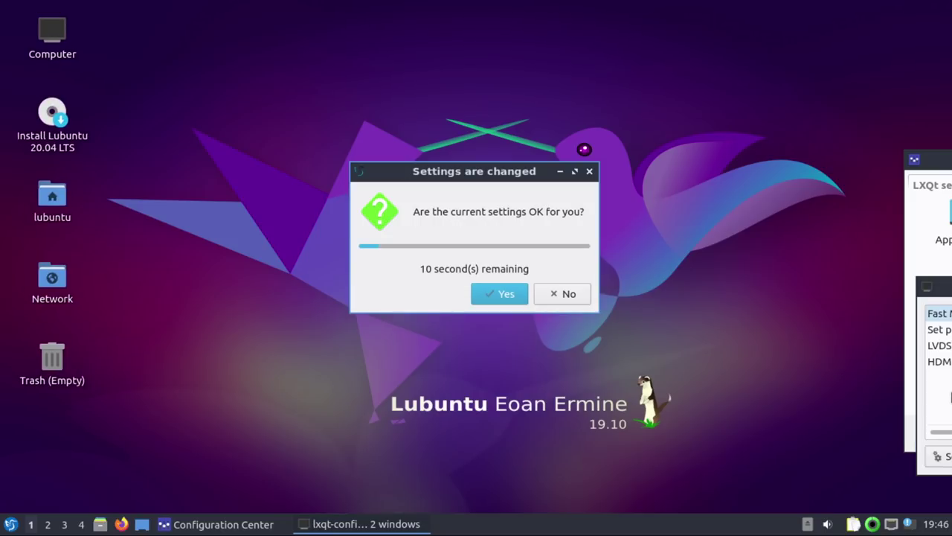
left_click(503, 301)
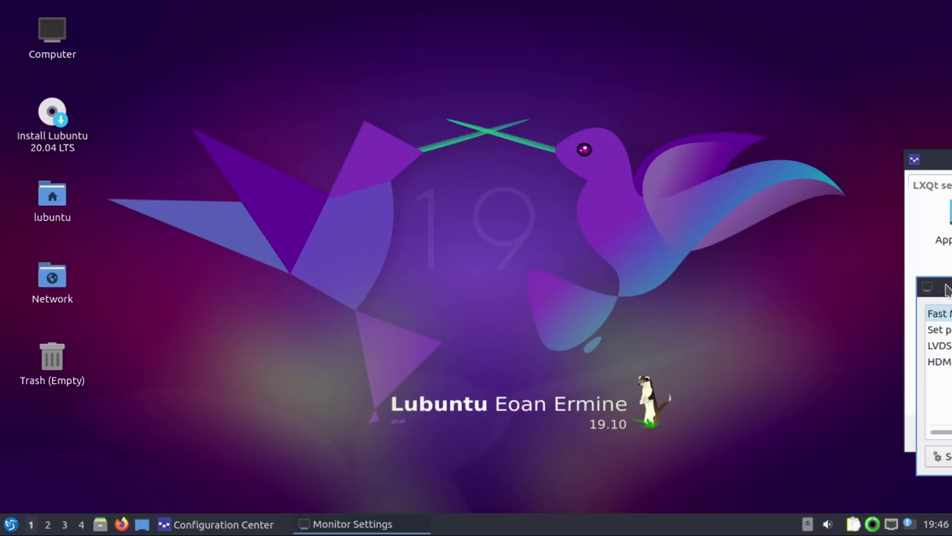
- Close the Monitor Settings window and the Configuration Center
left_click(719, 393)
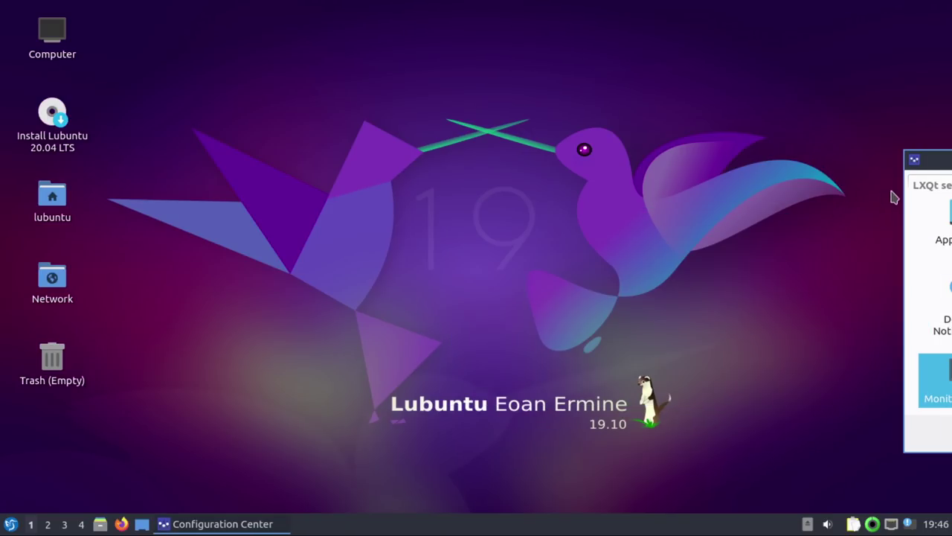
left_click_drag(939, 166, 335, 96)
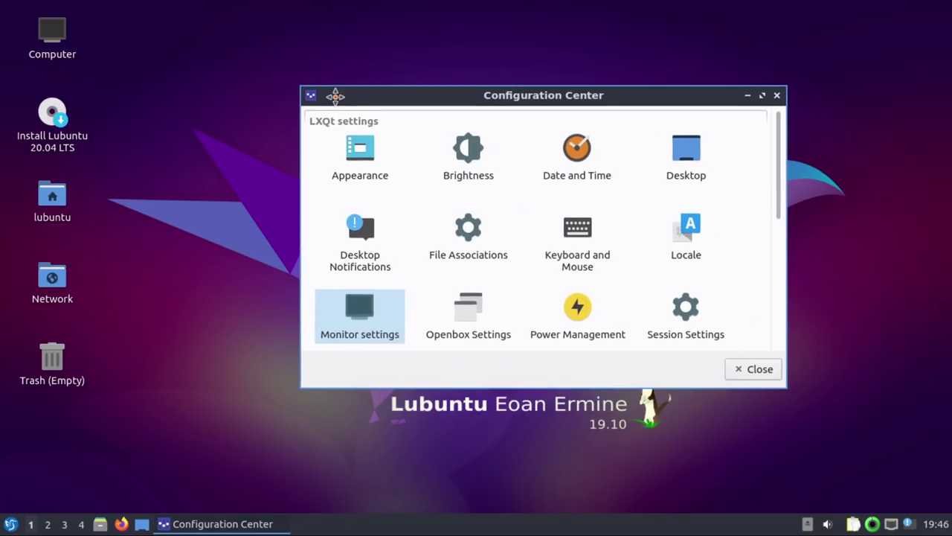
left_click(777, 95)
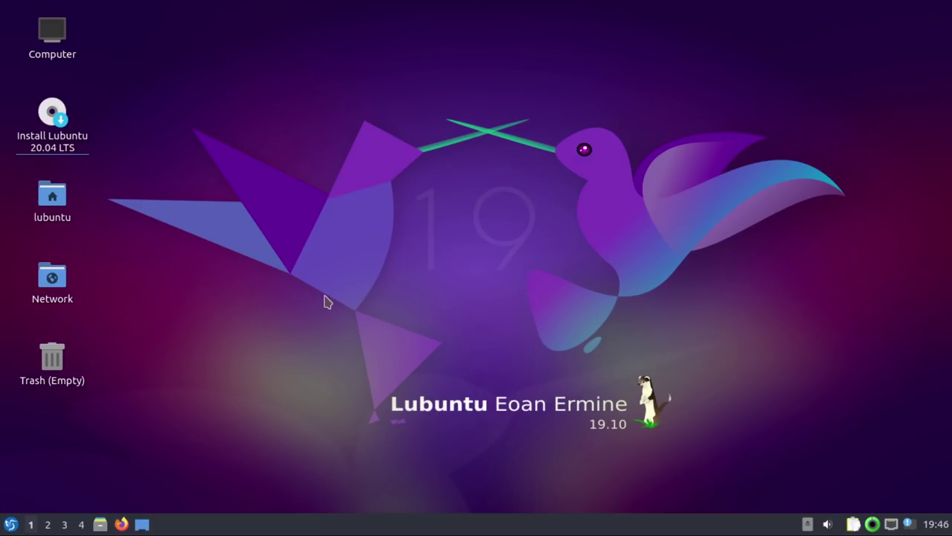
- Browse the application menu's Preferences > LXQt settings submenus, then dismiss them on the empty desktop
left_click(11, 524)
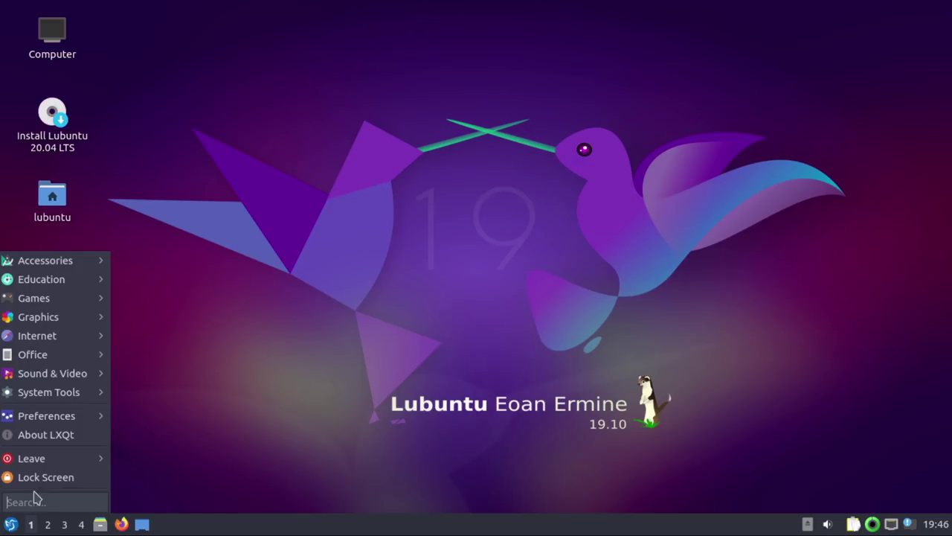
mouse_move(61, 463)
mouse_move(81, 415)
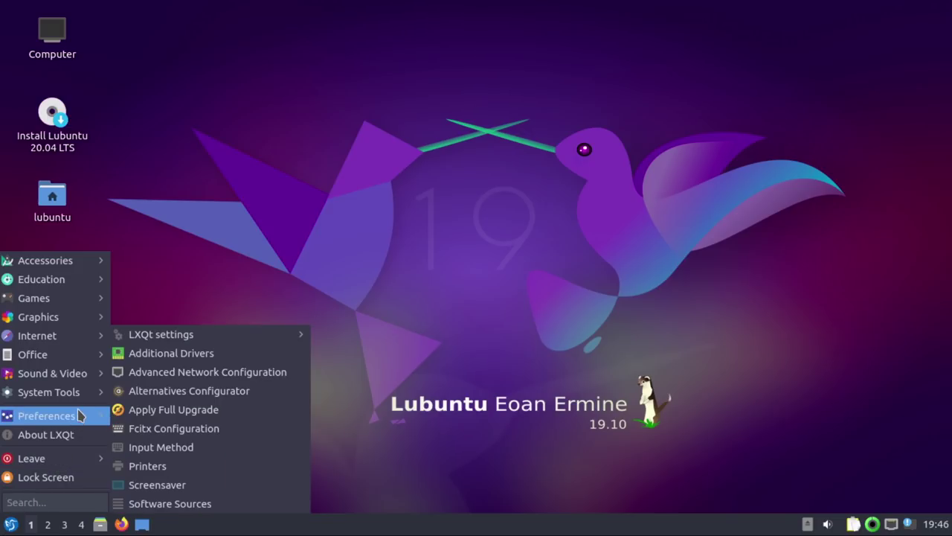
mouse_move(177, 334)
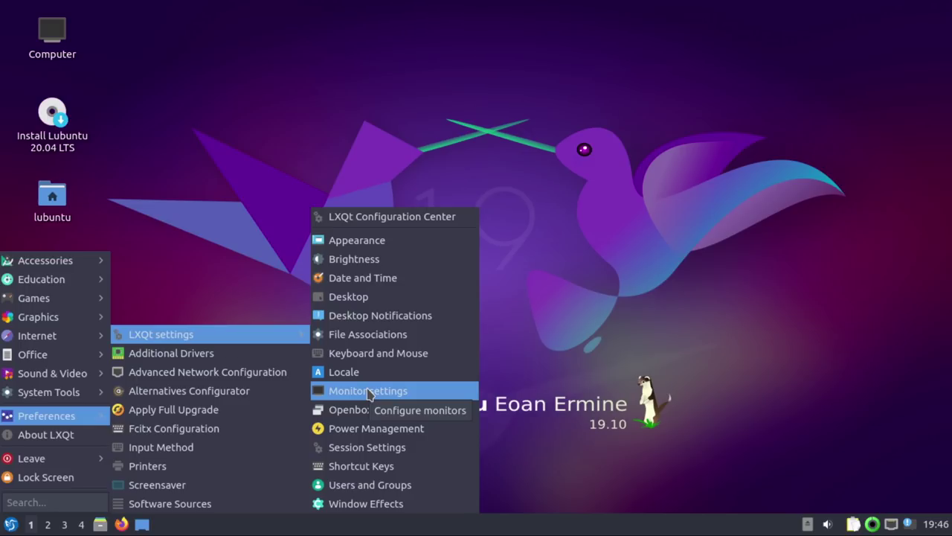
left_click(759, 224)
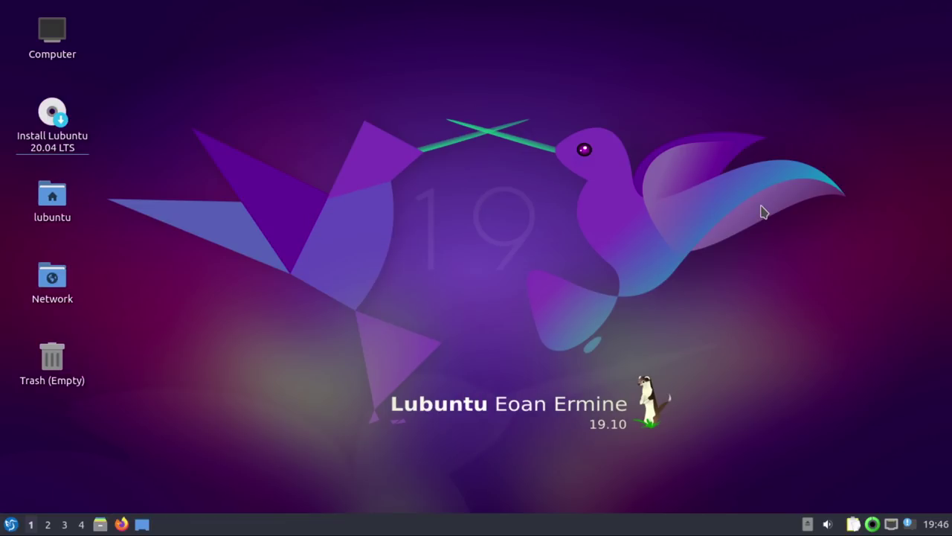
- Launch Install Lubuntu 20.04 LTS and select British English (United Kingdom) as the language
left_click(49, 116)
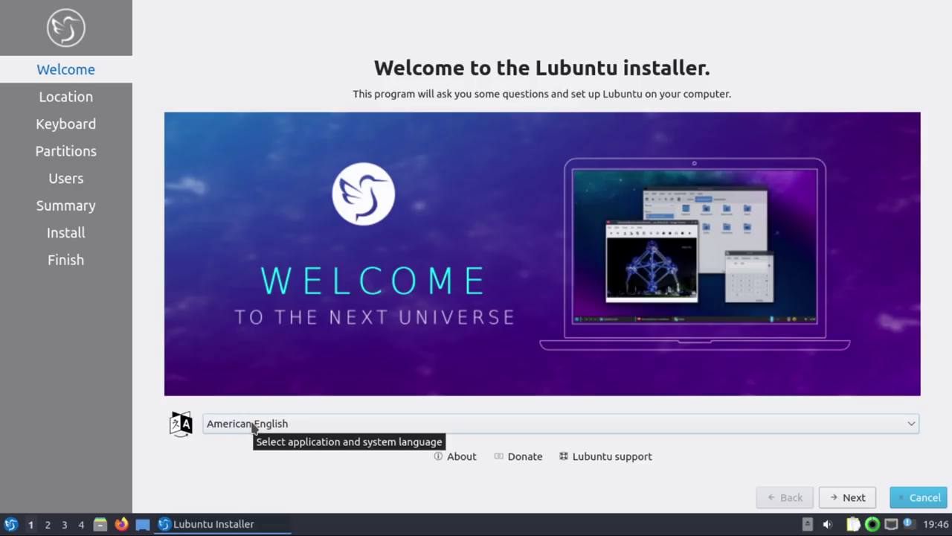
left_click(253, 425)
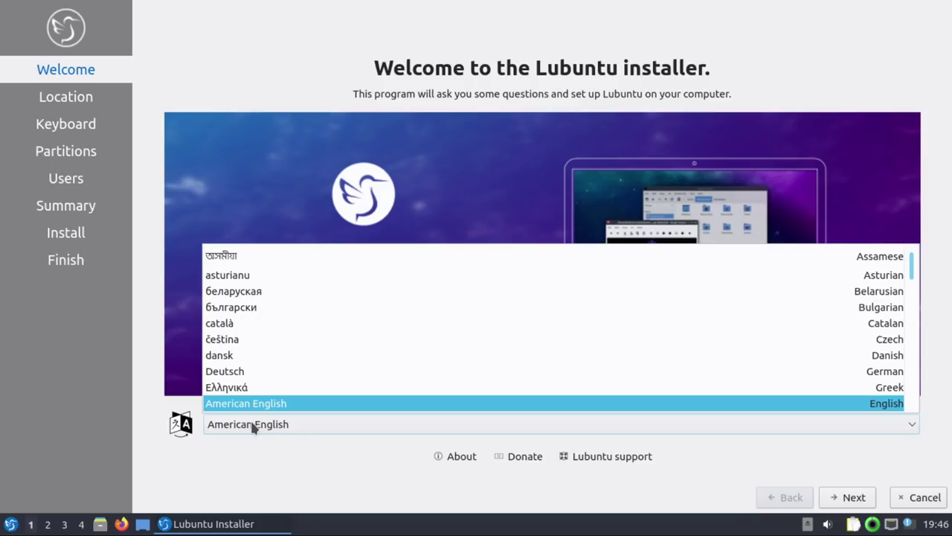
left_click_drag(253, 425, 287, 255)
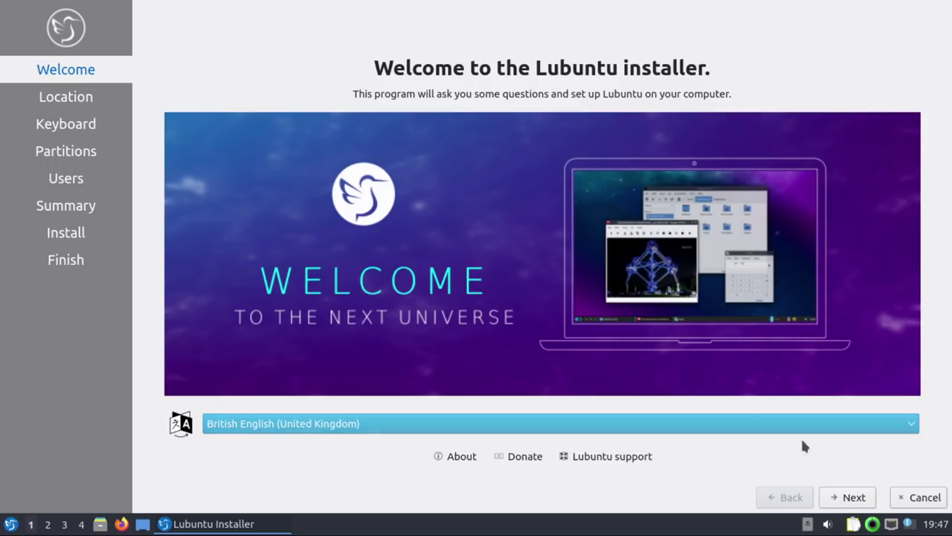
- Accept the Europe/London timezone, test the English (UK) layout with !"~@?\/, and continue
left_click(845, 497)
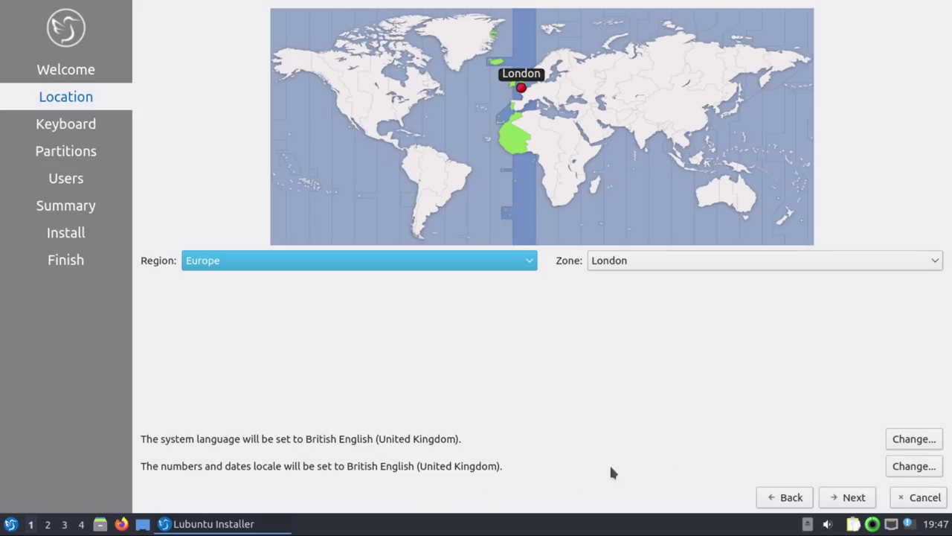
left_click(854, 497)
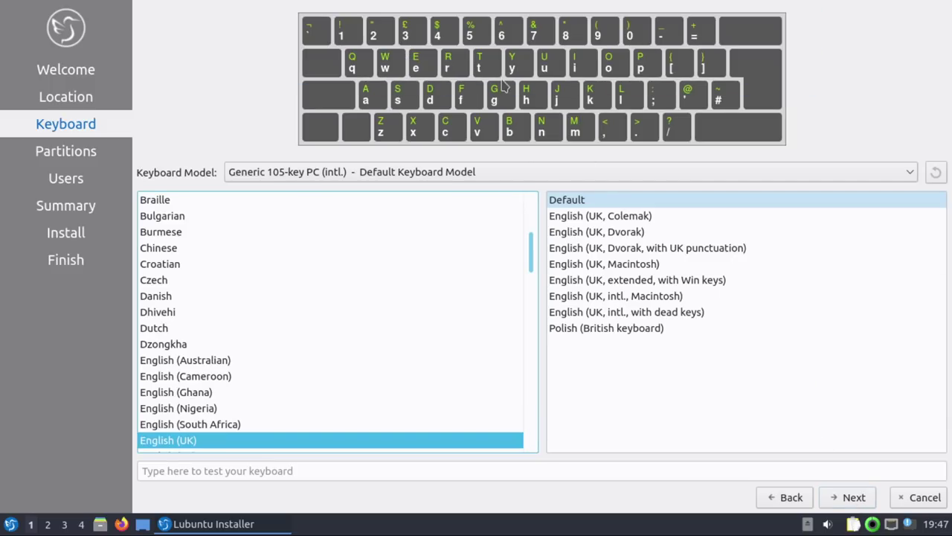
left_click(251, 470)
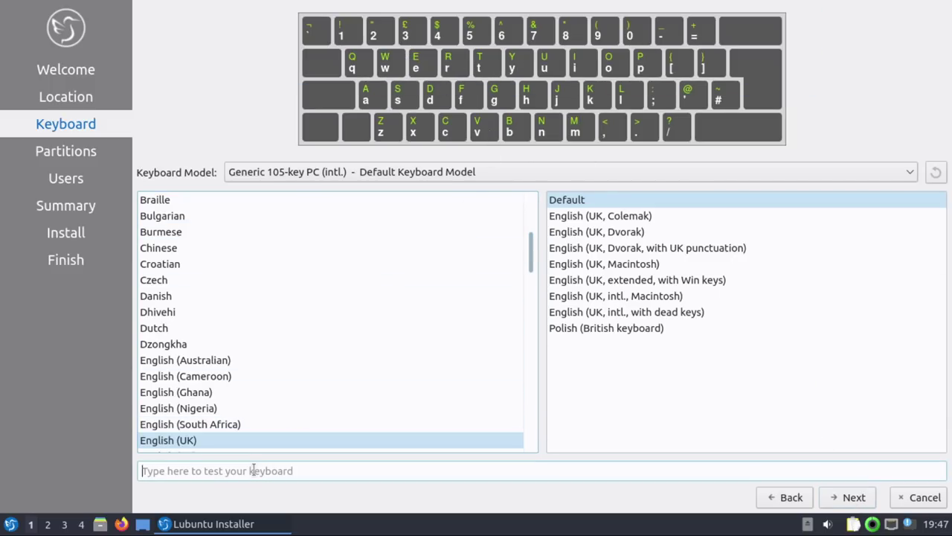
type("!\"")
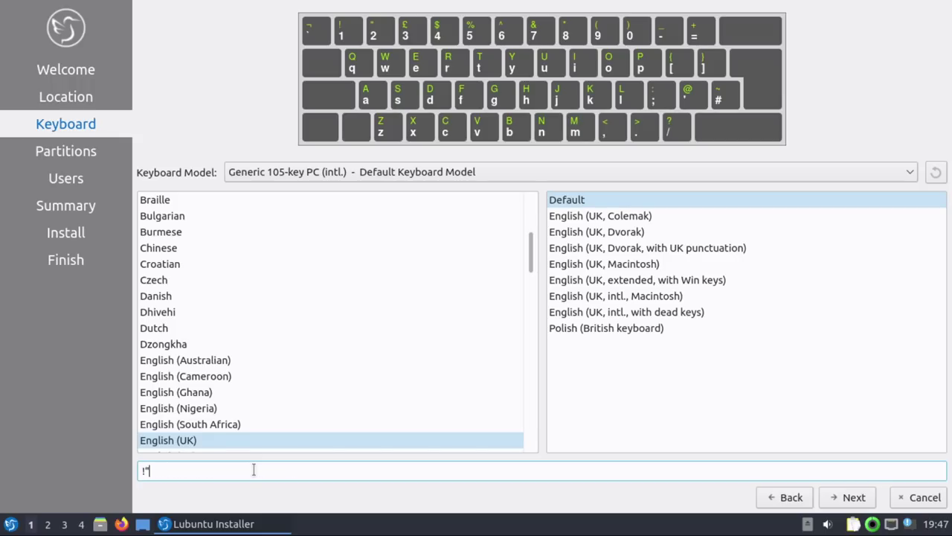
type("~@?\\/")
left_click(842, 501)
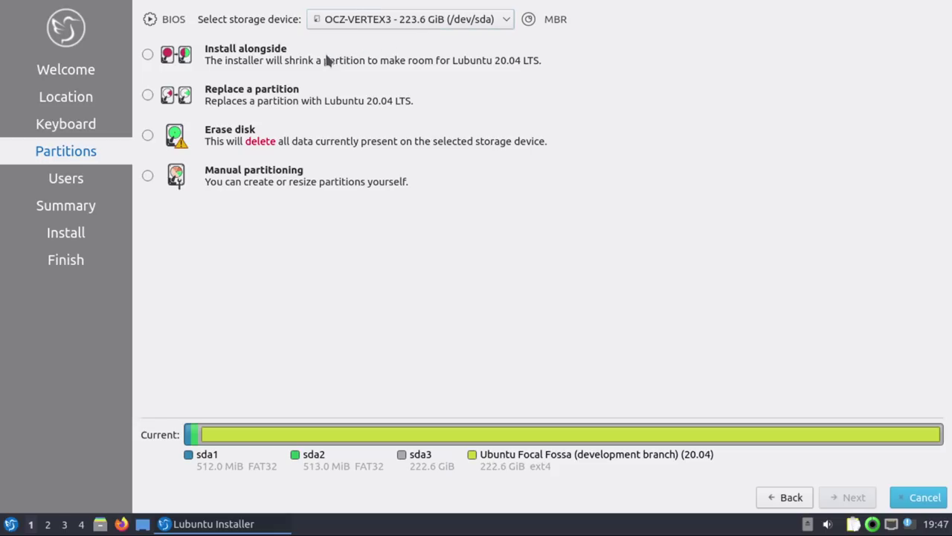
- Choose Erase disk and keep the boot loader on the MBR of OCZ-VERTEX3 (/dev/sda)
left_click(148, 137)
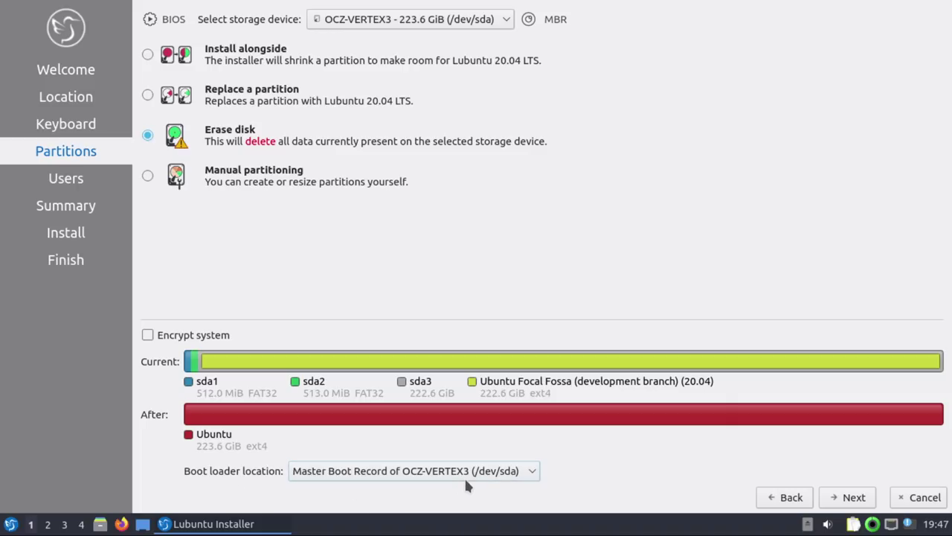
left_click(491, 470)
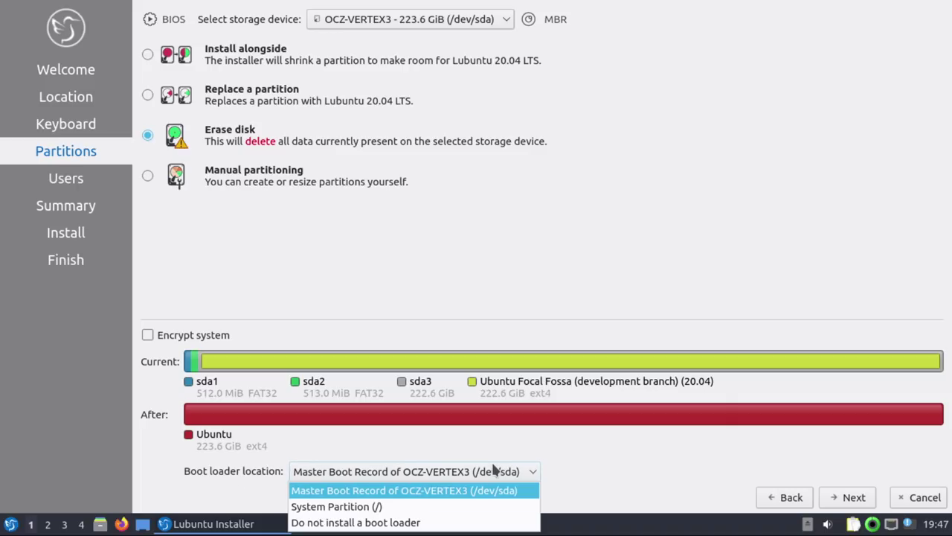
left_click(601, 457)
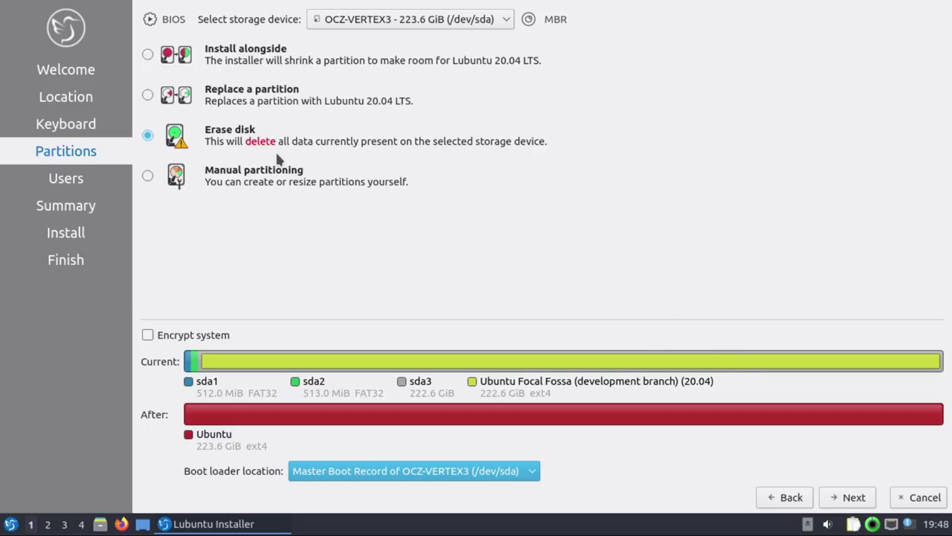
- Confirm the erase-disk plan and enter the user's full name, login name and computer name deep-thought
left_click(850, 497)
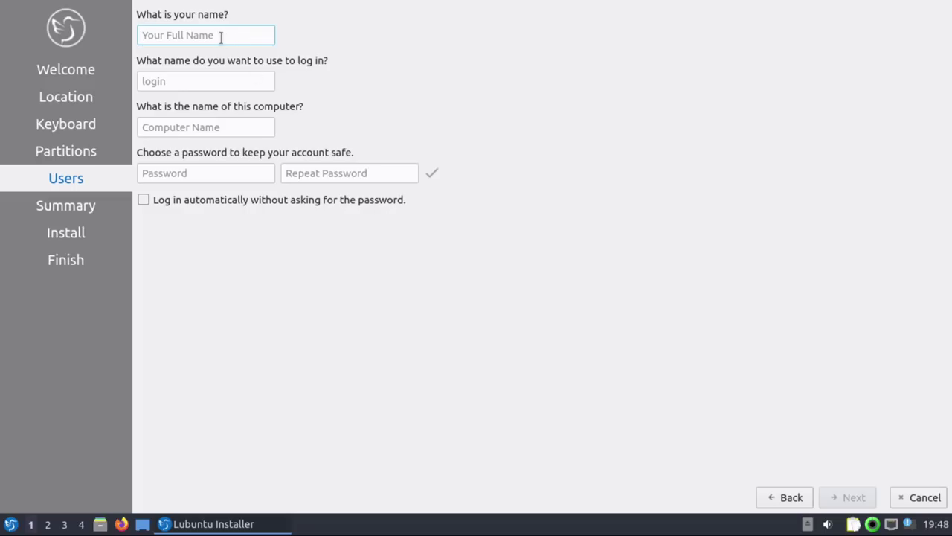
type("Alan Pope")
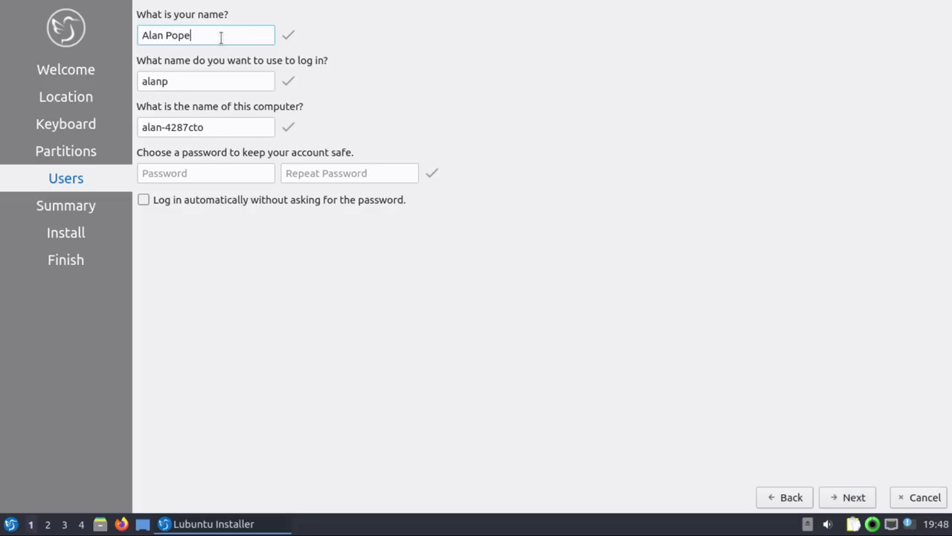
key("Tab")
type("alan")
key("Tab")
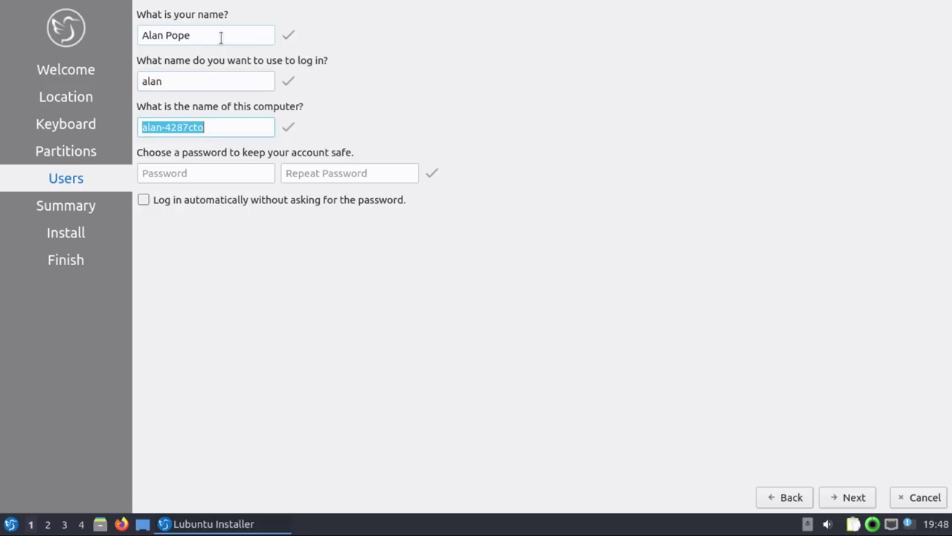
type("deep-tho")
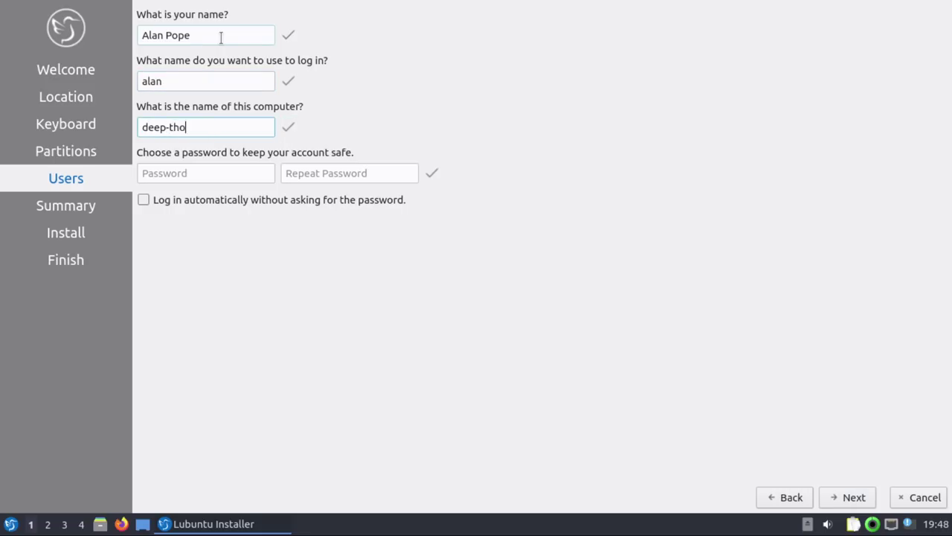
type("ught")
- Enter and repeat the account password, then continue to the Summary page
key("Tab")
type("***********")
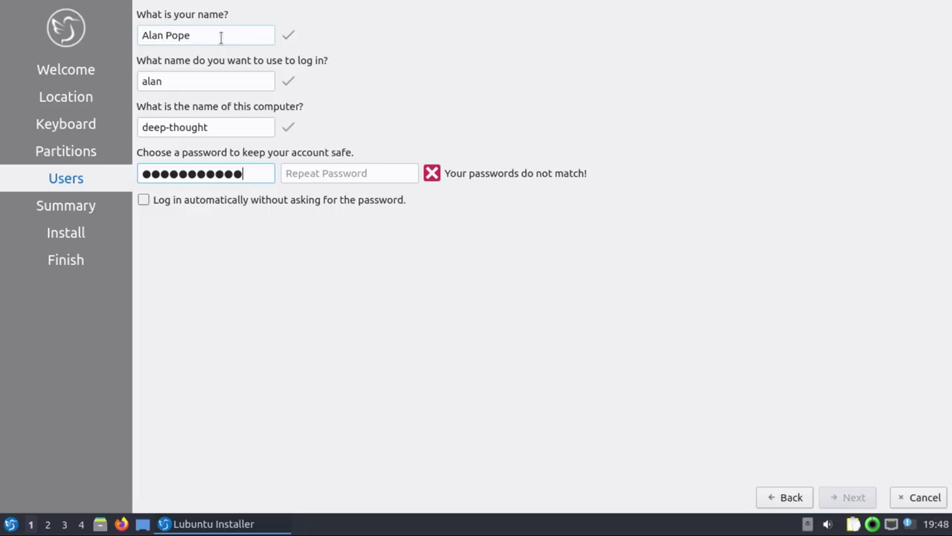
key("Tab")
type("***********")
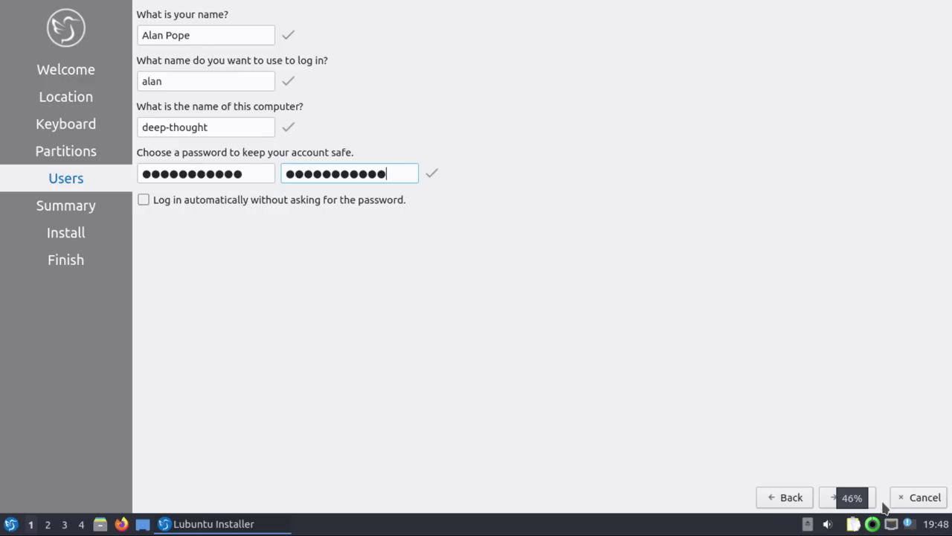
left_click(854, 498)
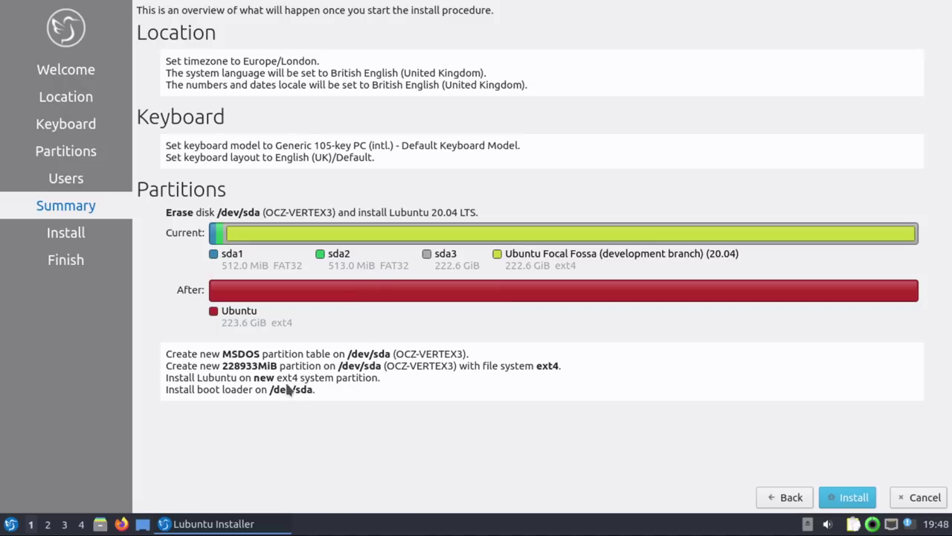
- Start installing Lubuntu 20.04 LTS onto /dev/sda and confirm the irreversible disk changes
left_click(845, 502)
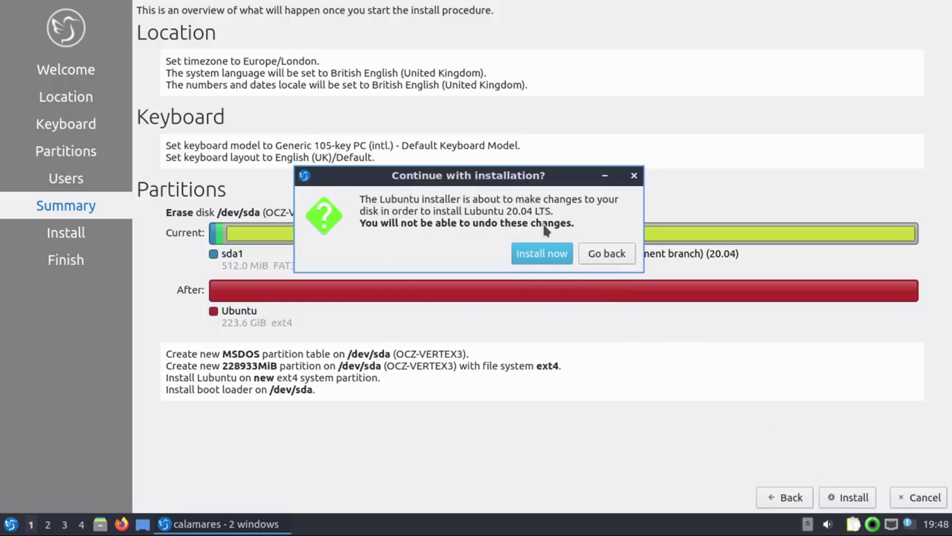
left_click(555, 255)
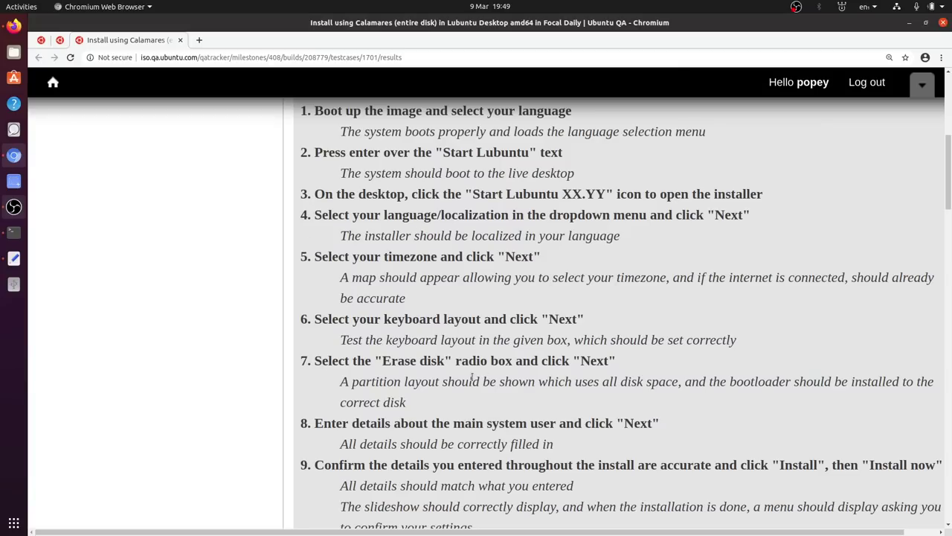
- Review the Calamares test case steps through step 9's slideshow result, then return to the recorder
scroll(472, 377, "down", 4)
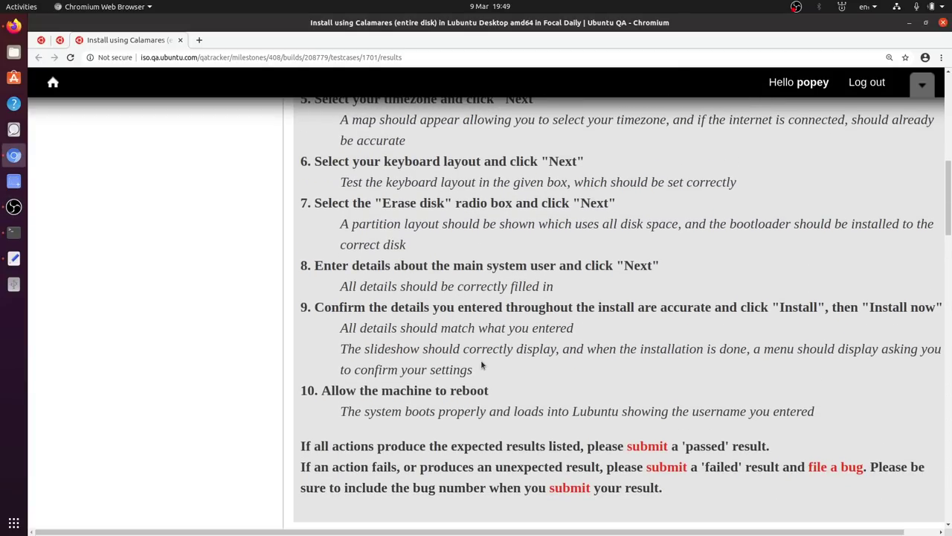
triple_click(539, 370)
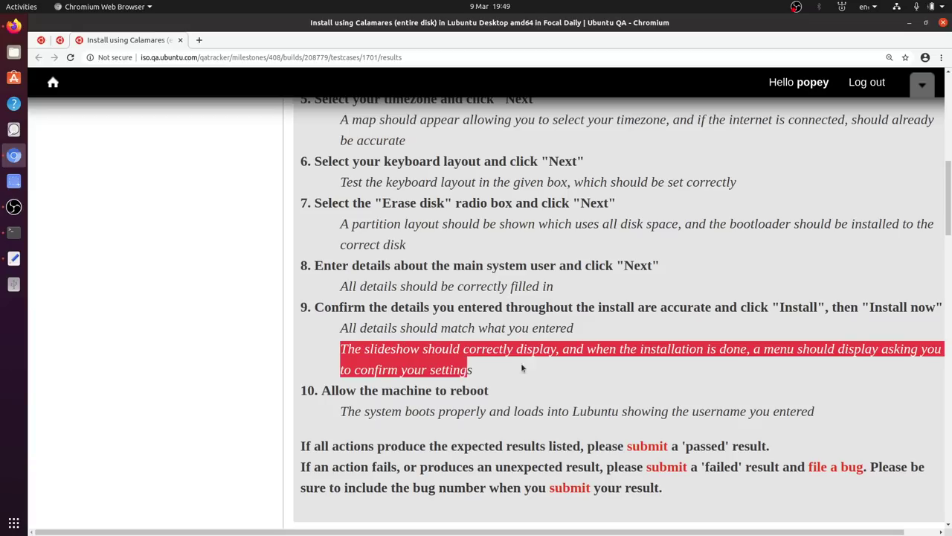
left_click(570, 378)
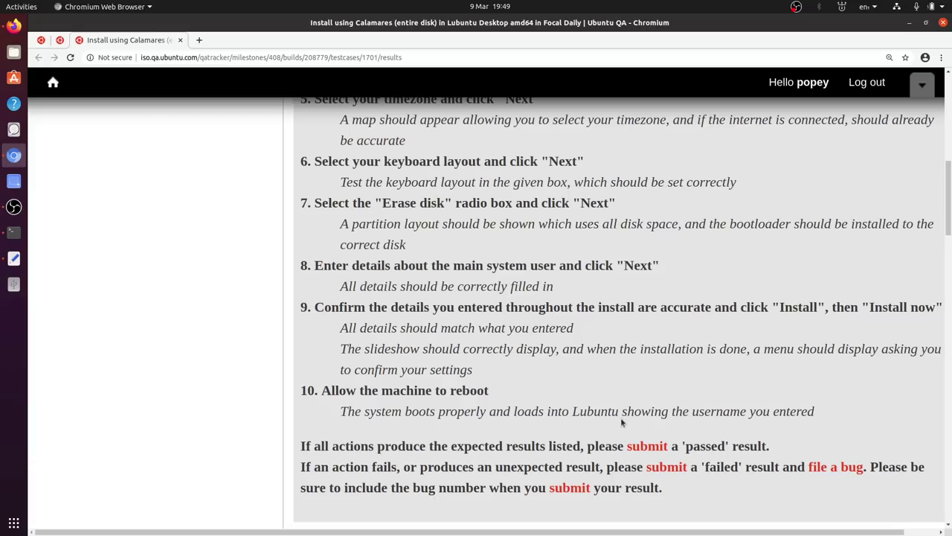
left_click(14, 207)
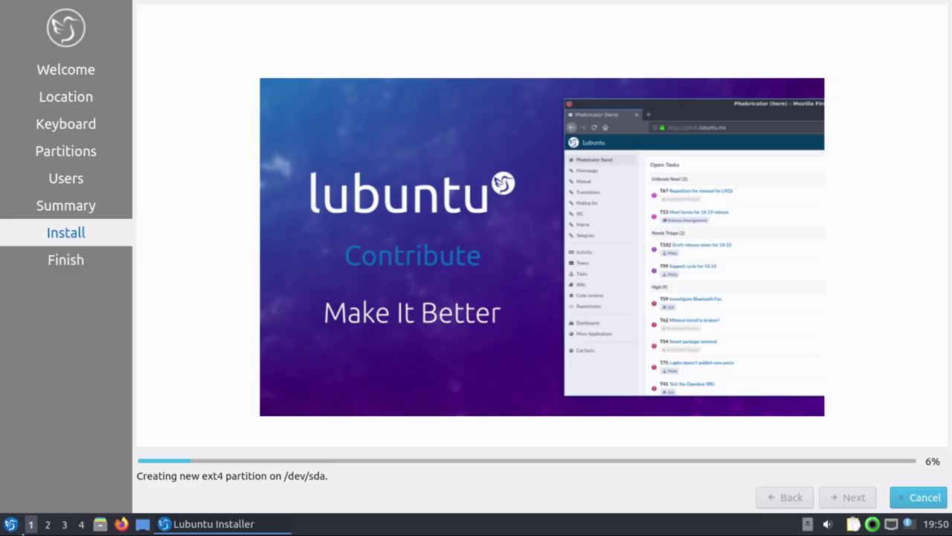
- Switch to the empty second workspace while the installer creates the ext4 partition
left_click(48, 524)
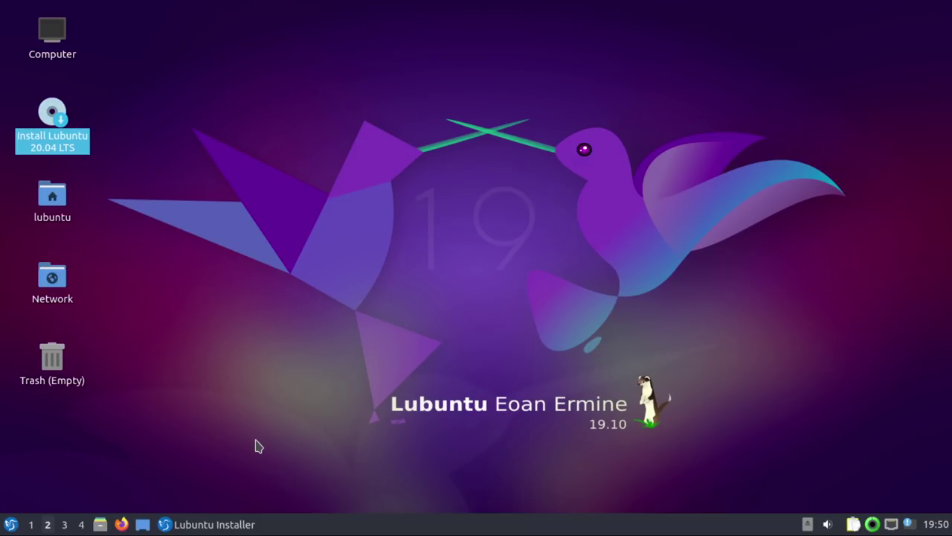
- Go back to workspace 1 to see the installer at 32%, filling up filesystems
left_click(31, 524)
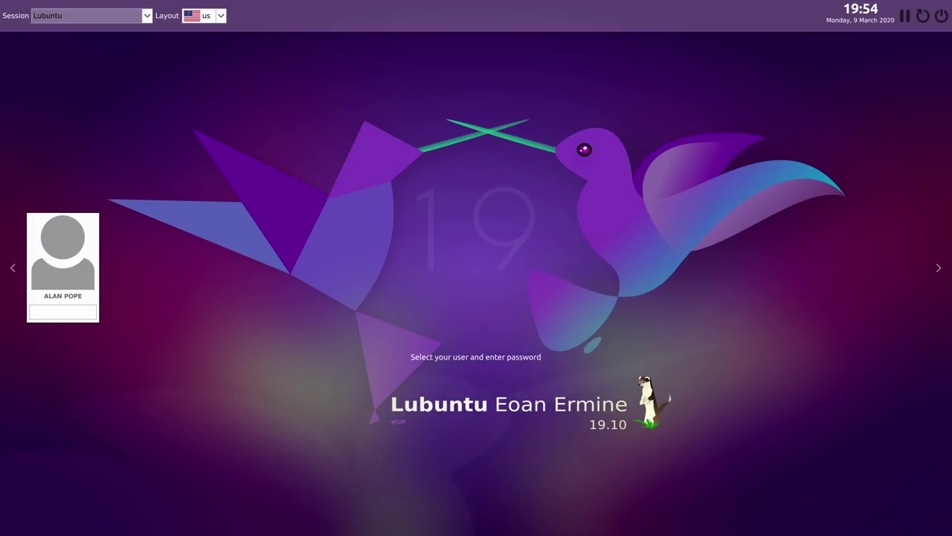
- Switch the layout to gb, apply and save Unified view, and close Monitor Settings and the upgrade prompt
key("Down")
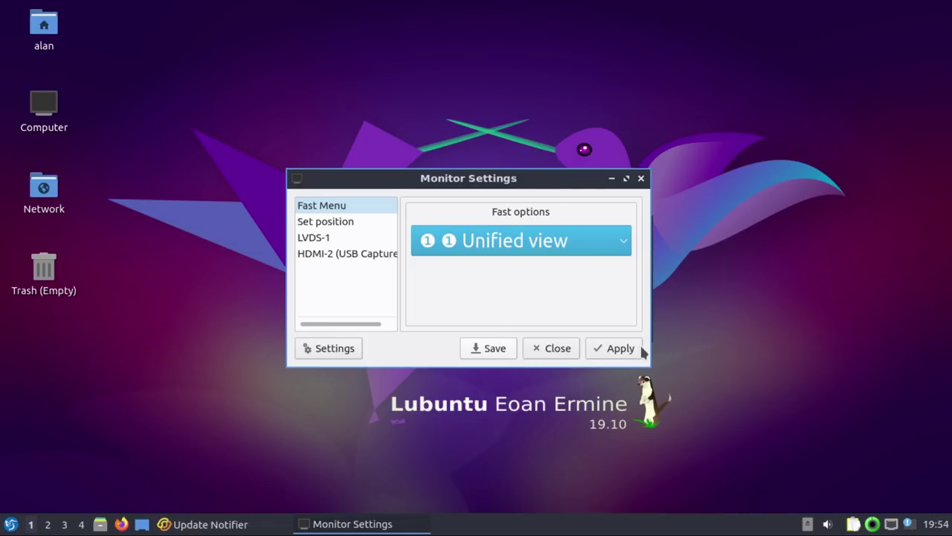
left_click(628, 353)
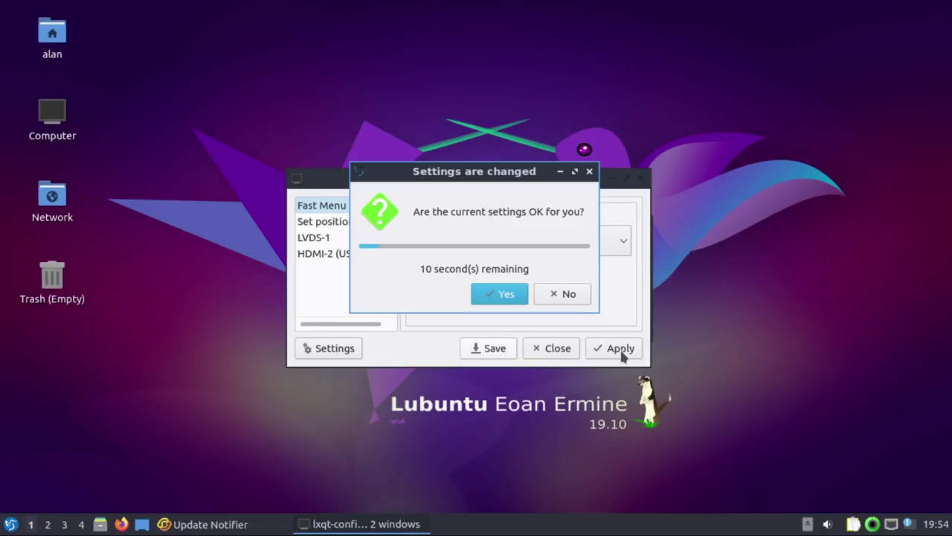
left_click(503, 294)
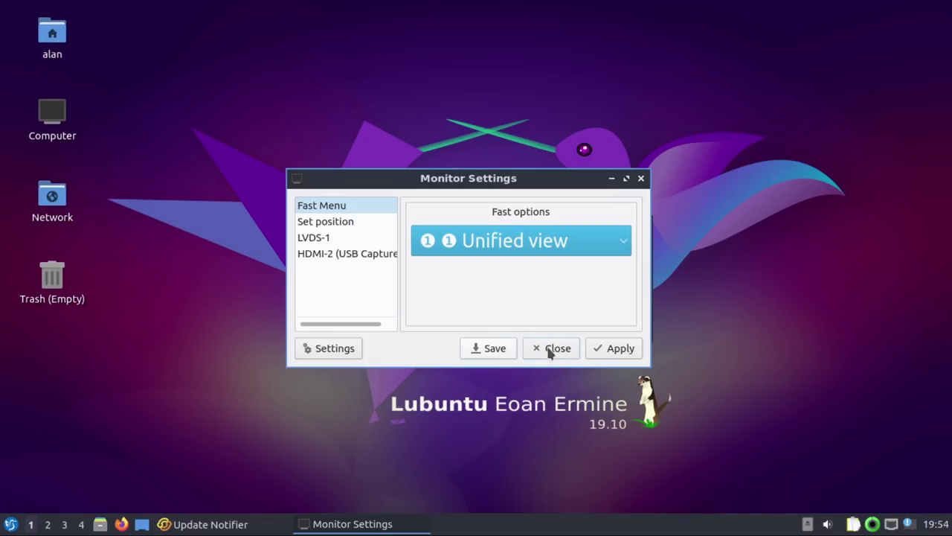
left_click(490, 350)
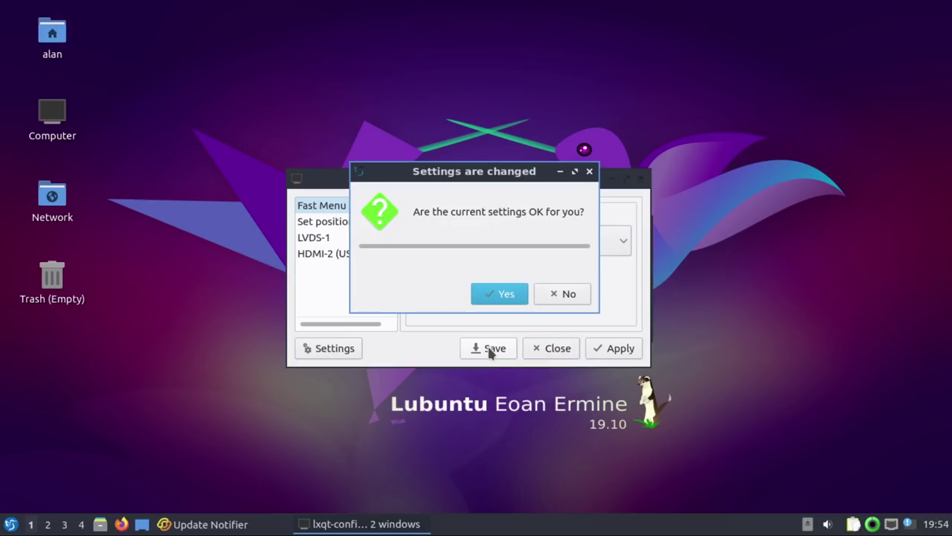
left_click(502, 307)
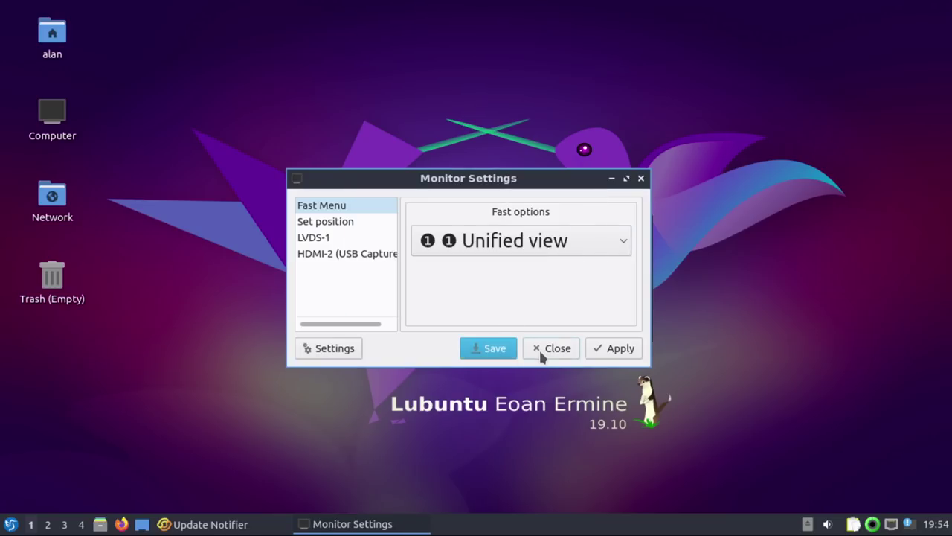
left_click(543, 350)
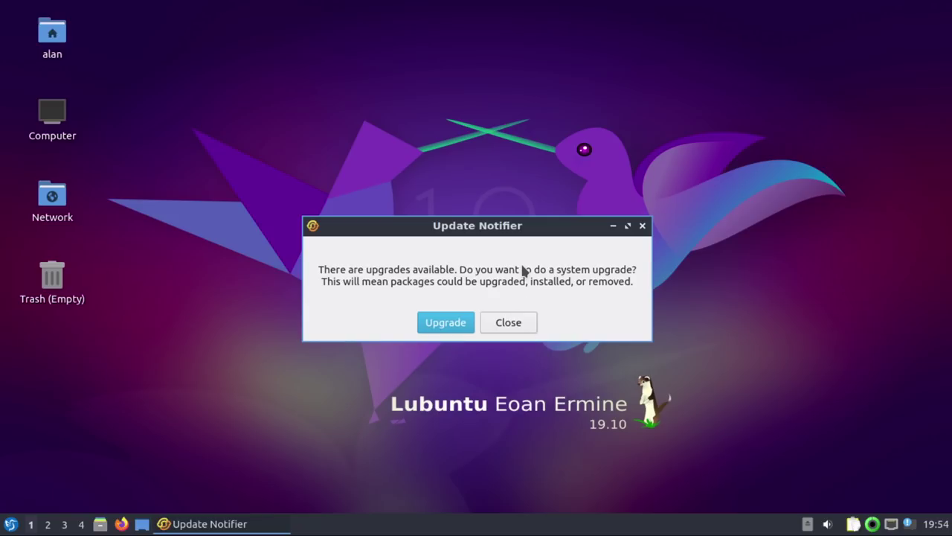
left_click(613, 226)
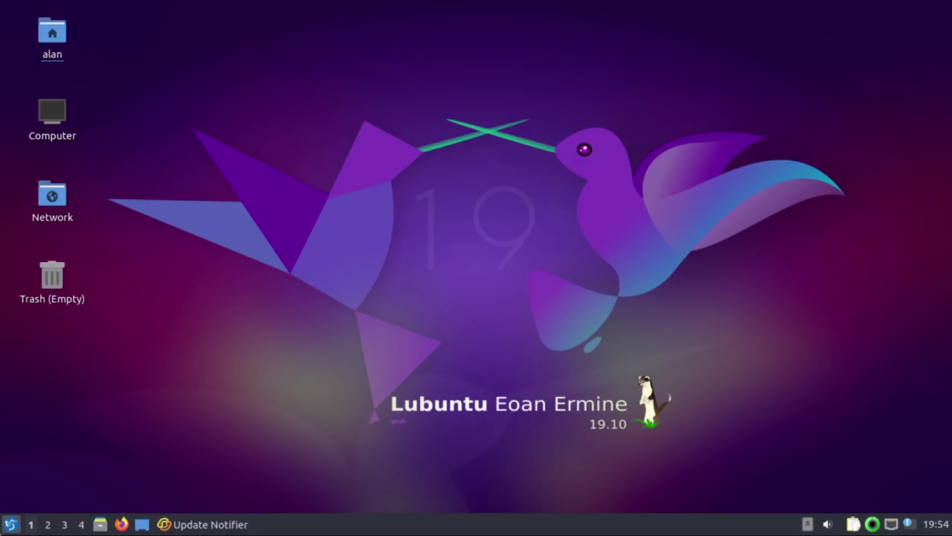
left_click(13, 525)
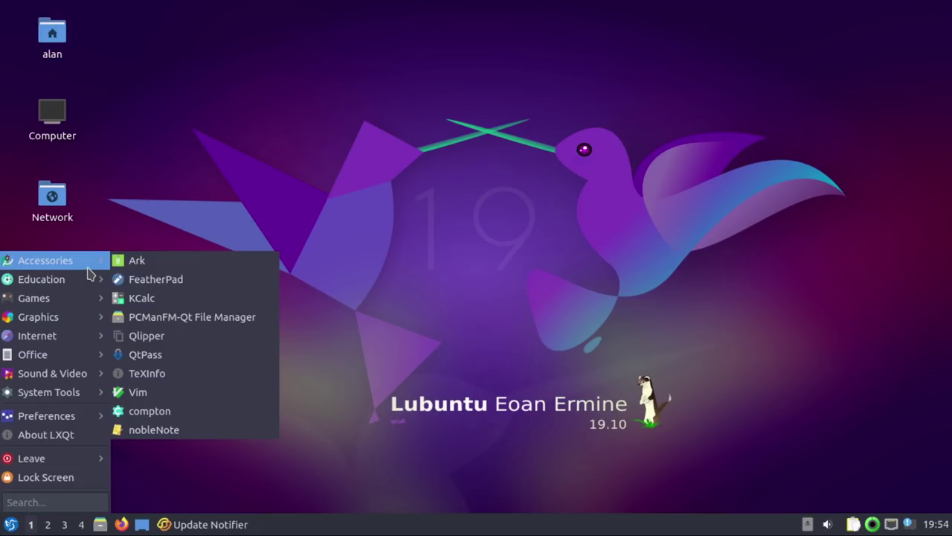
mouse_move(83, 319)
mouse_move(86, 338)
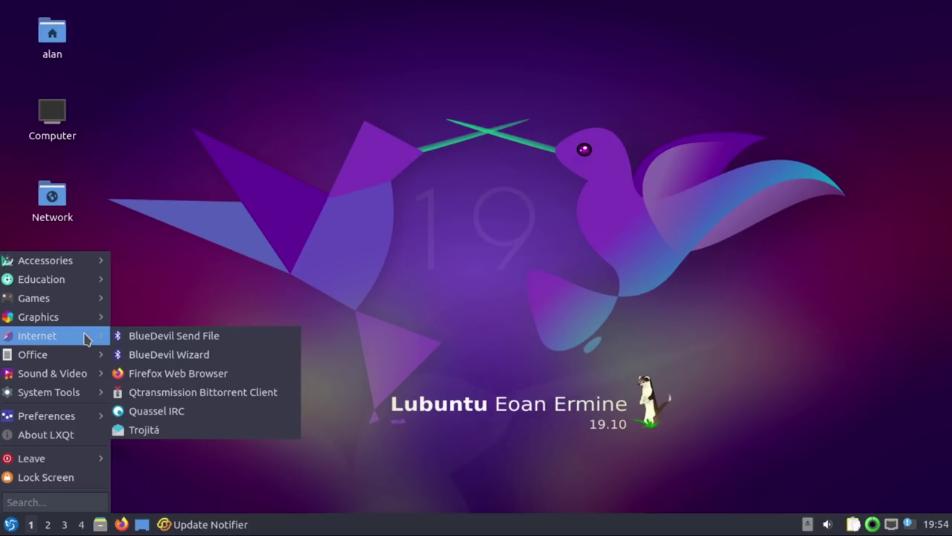
left_click(502, 220)
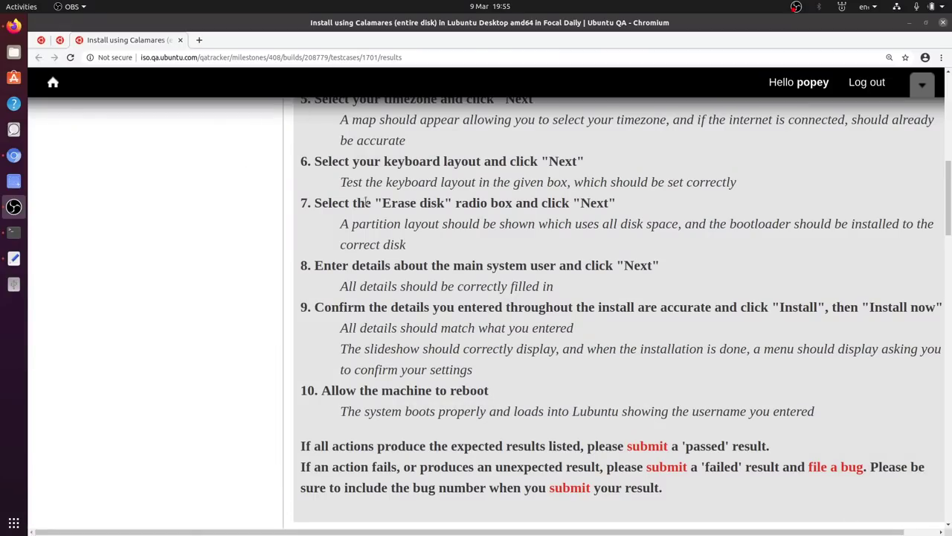
- Scroll down to the Add a test result form and choose Passed
left_click(430, 289)
scroll(421, 331, "down", 3)
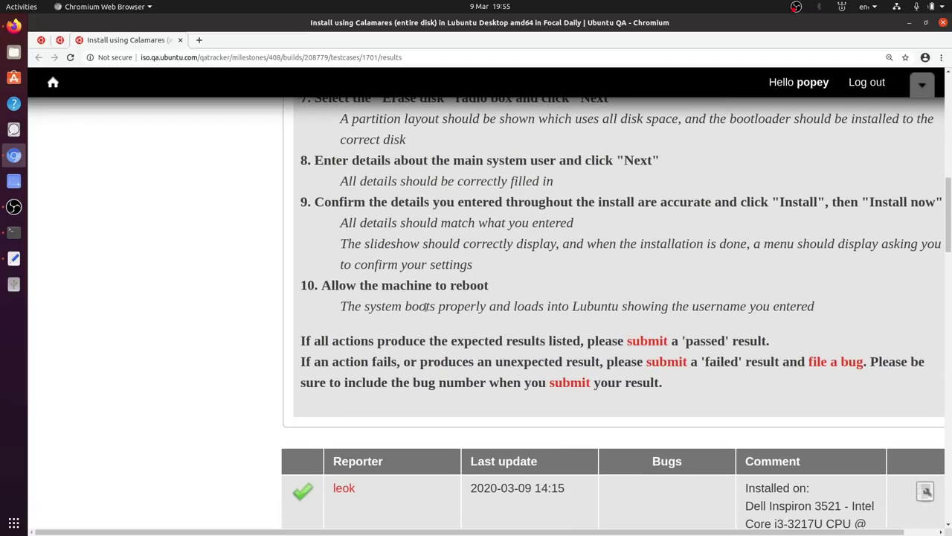
scroll(425, 307, "down", 15)
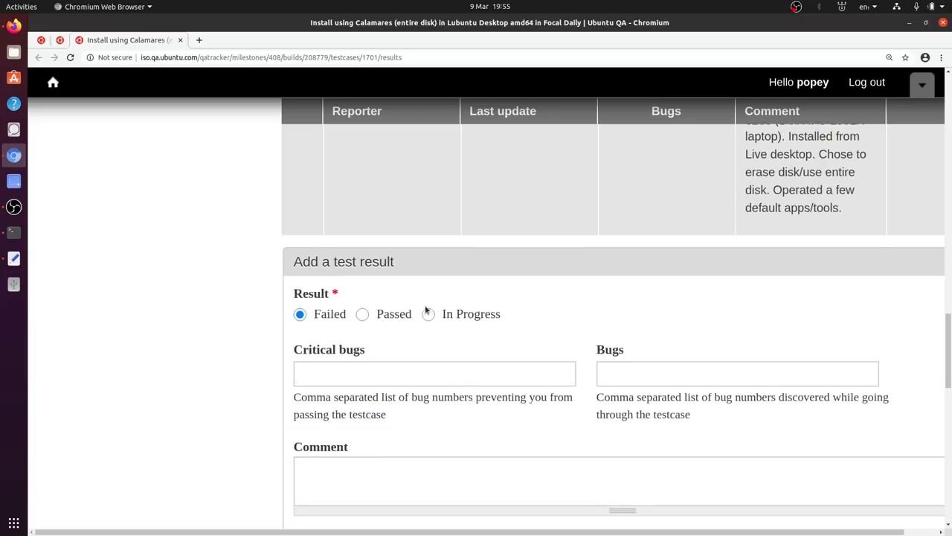
scroll(427, 309, "down", 1)
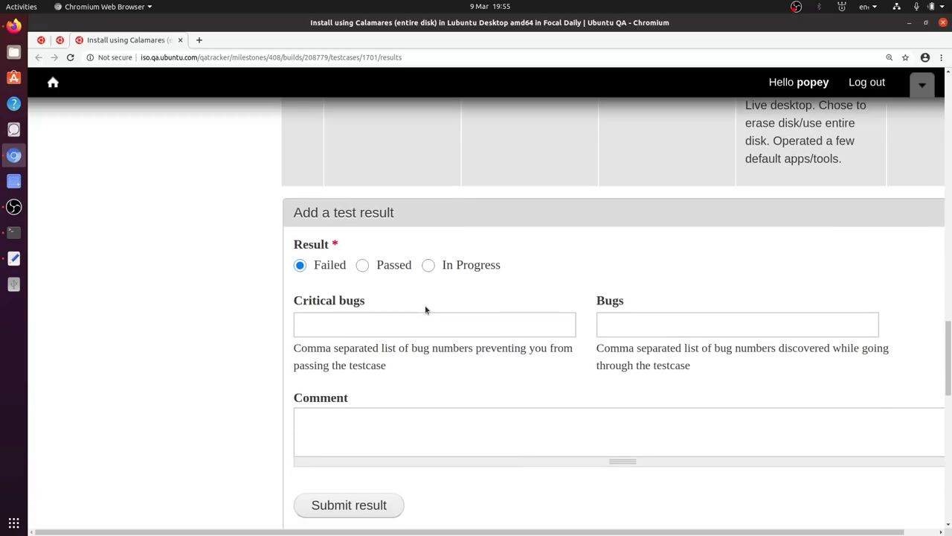
left_click(363, 266)
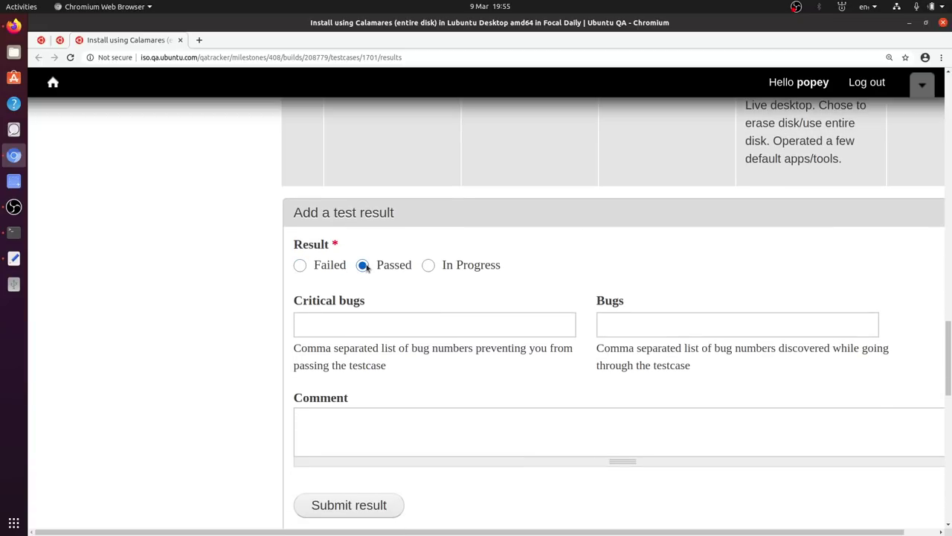
- Comment 'Installed on ThinkPad X220 / i7 / 16GB / SSD. All worked great!' and submit the result
left_click(341, 453)
type("Ubsa")
key("BackSpace")
key("BackSpace")
key("BackSpace")
key("BackSpace")
type("Installed on ")
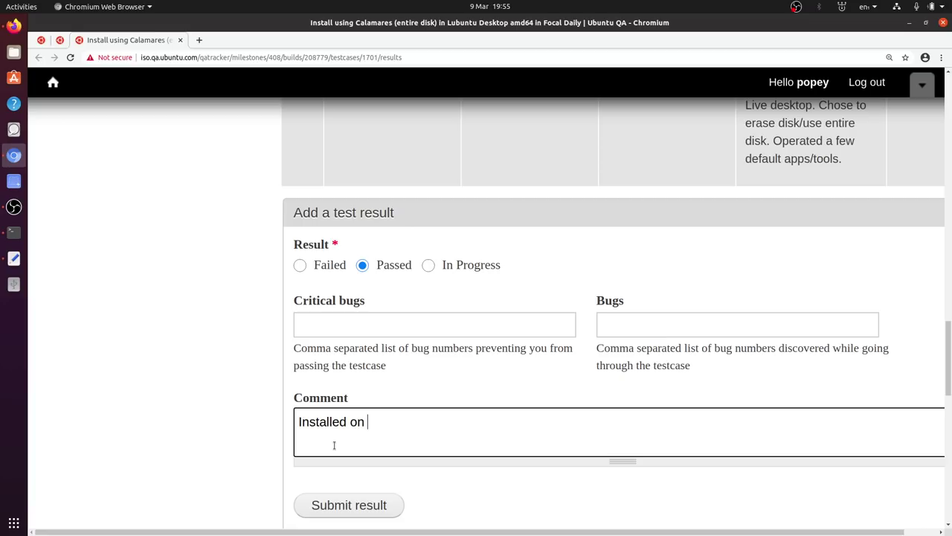
type("ThinkPad X220")
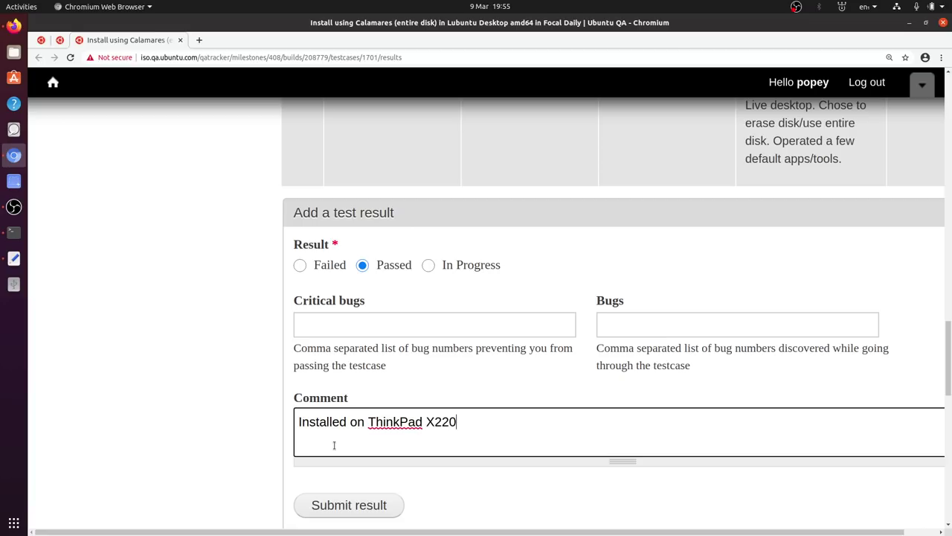
type(" / i7 /.")
key("BackSpace")
key("BackSpace")
type("15")
key("BackSpace")
type("6GB")
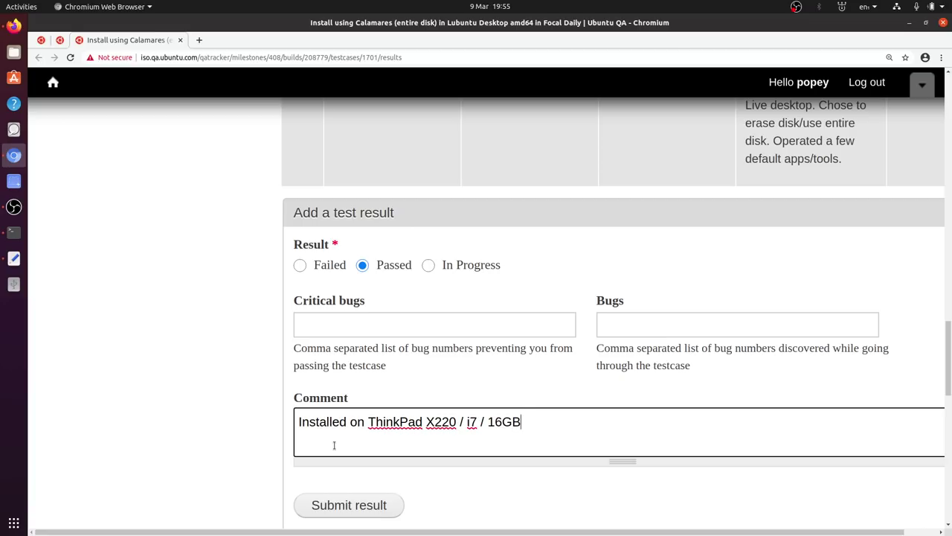
type(" / SSD. All worked great!")
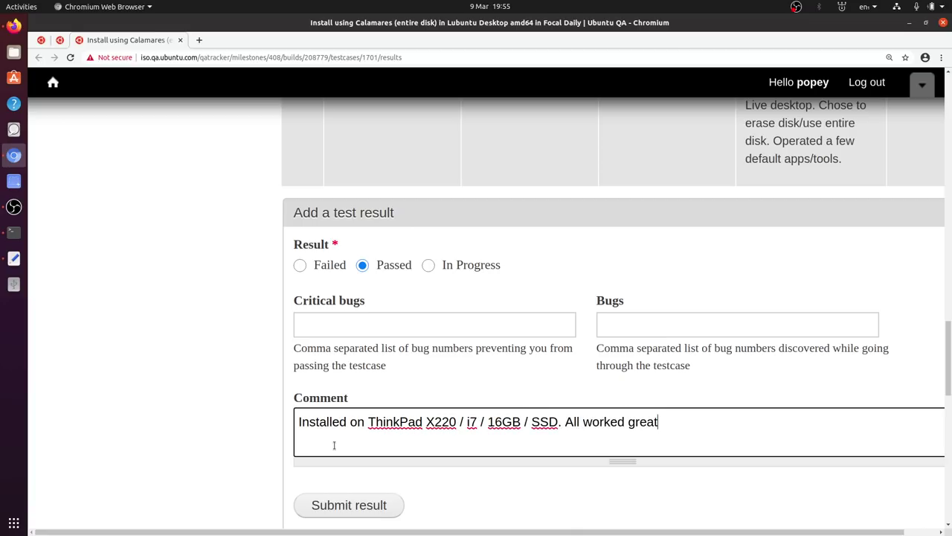
left_click(344, 507)
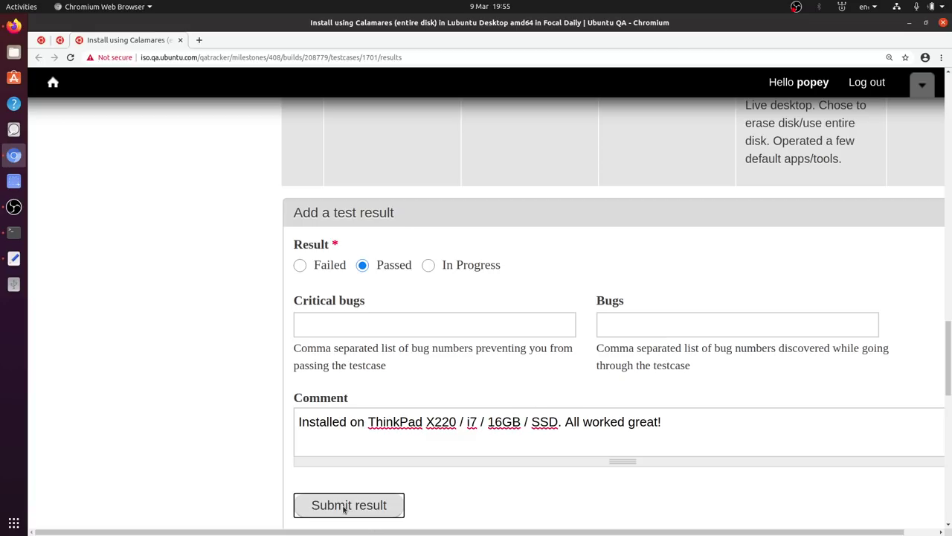